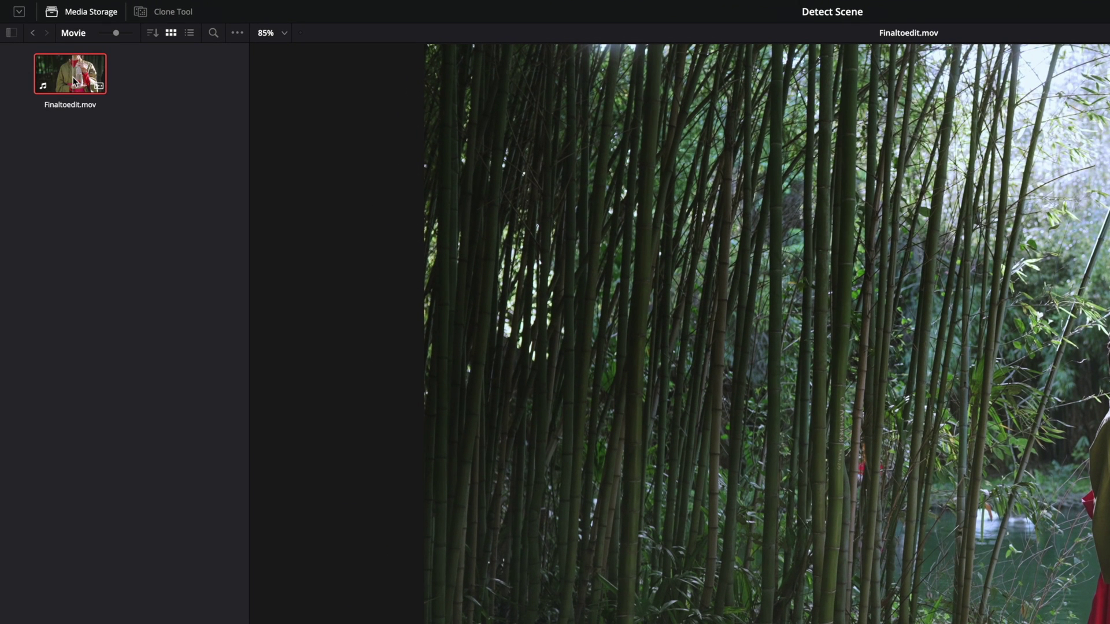
Run Auto Scene Detect on Finaltoedit.mov, producing a list of scenes 0–20.
{"action": "right_click", "coordinate": [74, 82]}
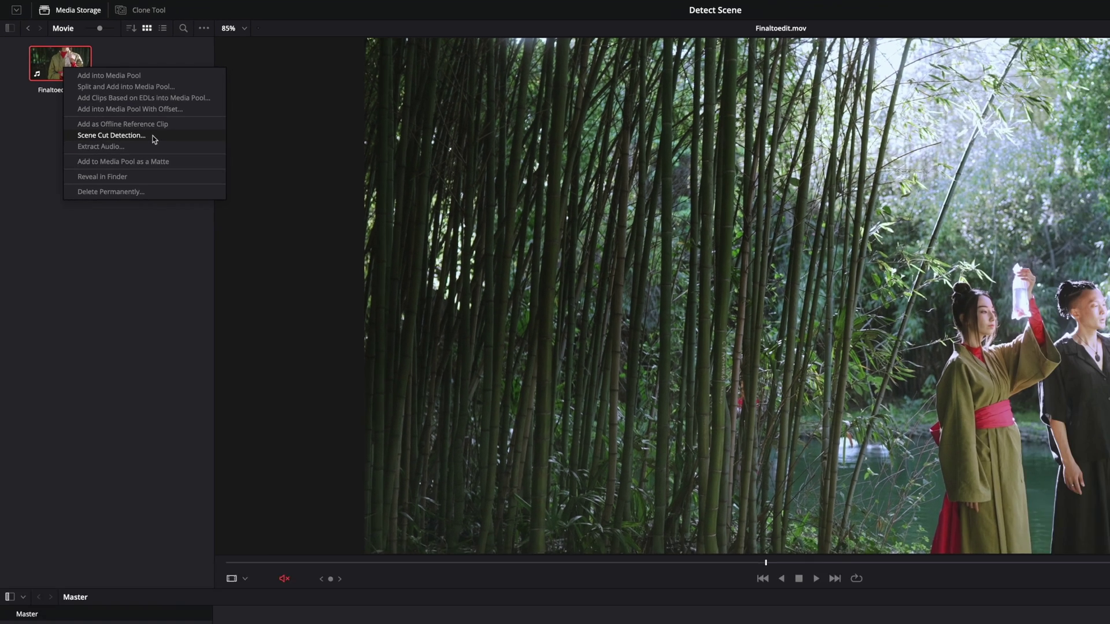
{"action": "left_click", "coordinate": [171, 159]}
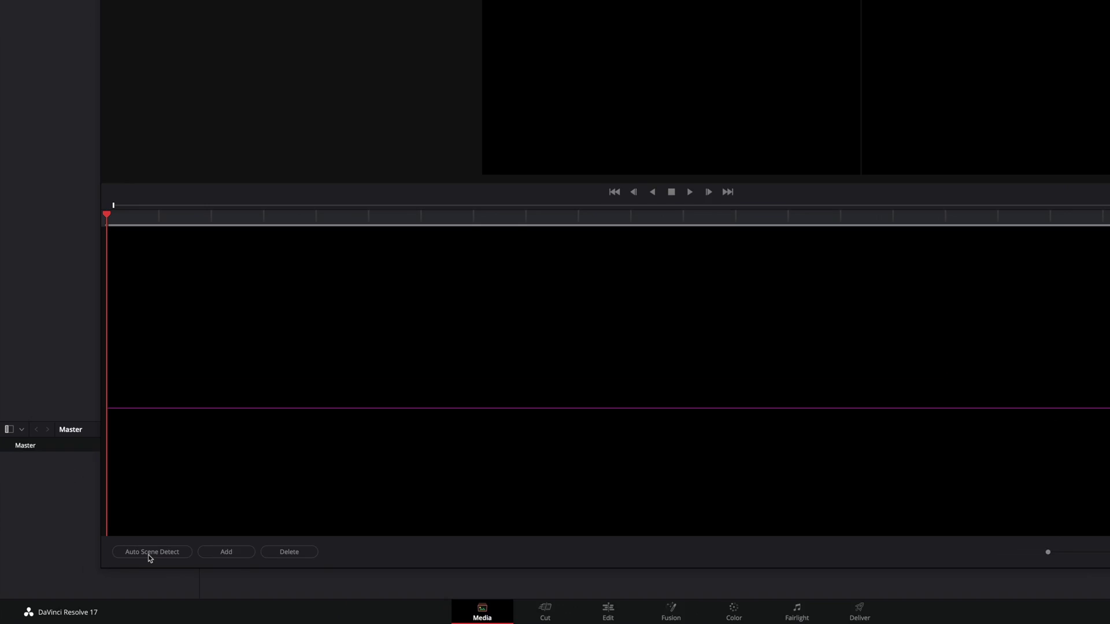
{"action": "left_click", "coordinate": [186, 537]}
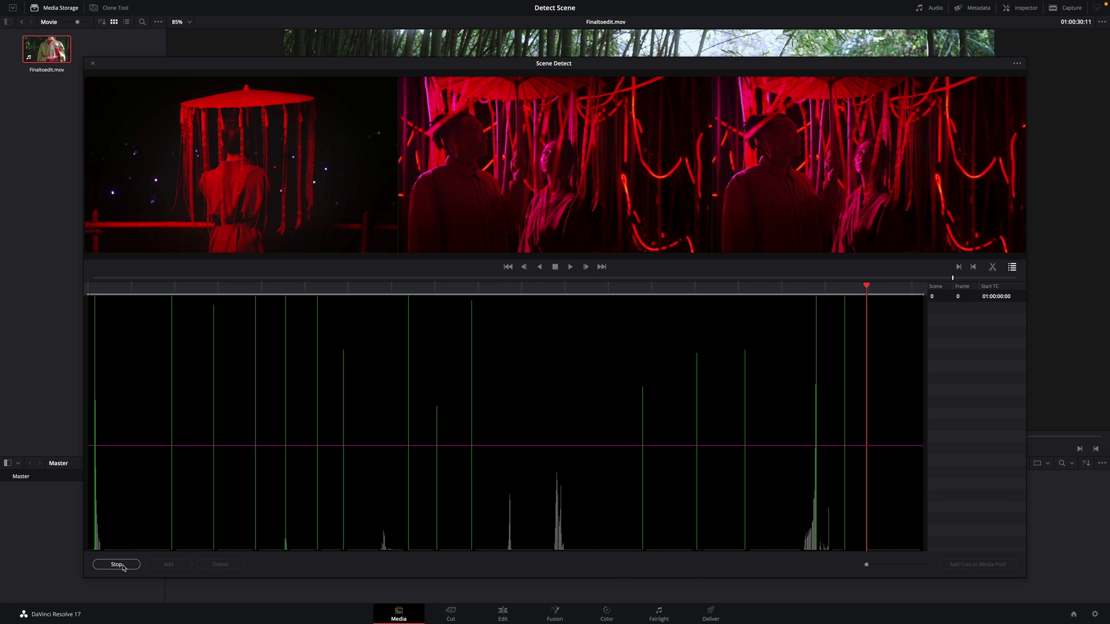
{"action": "left_click", "coordinate": [118, 565]}
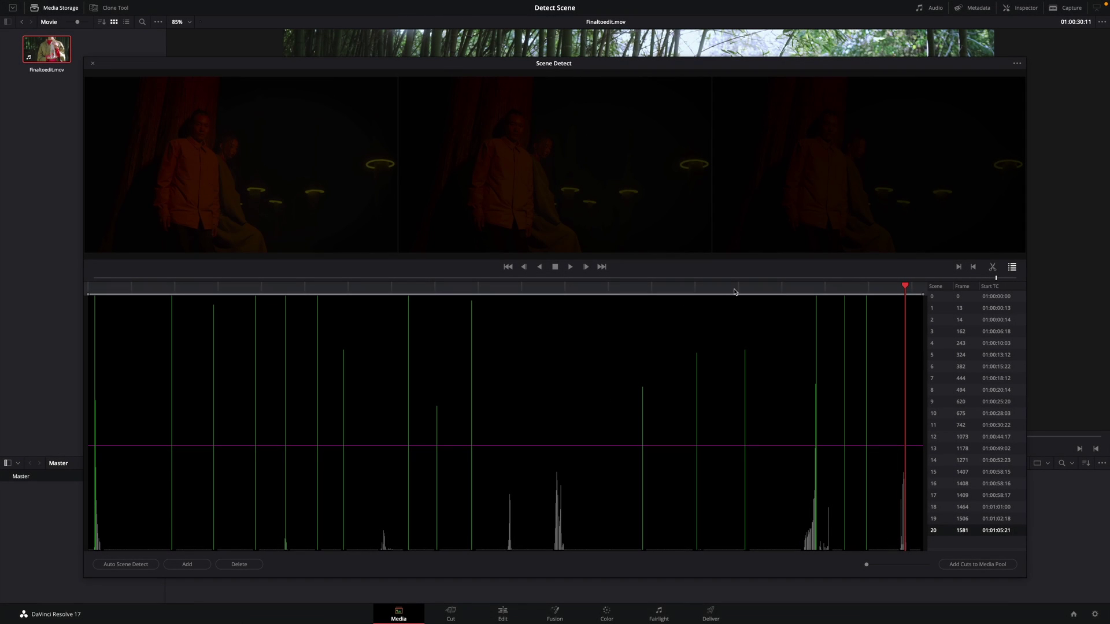
{"action": "left_click", "coordinate": [177, 338]}
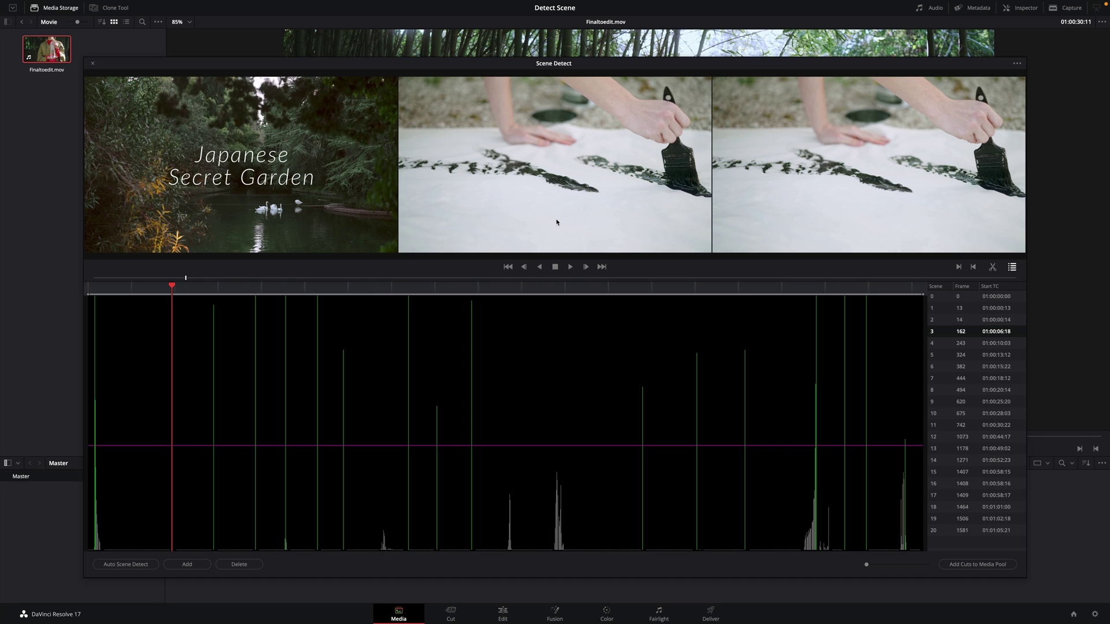
{"action": "key", "text": "n"}
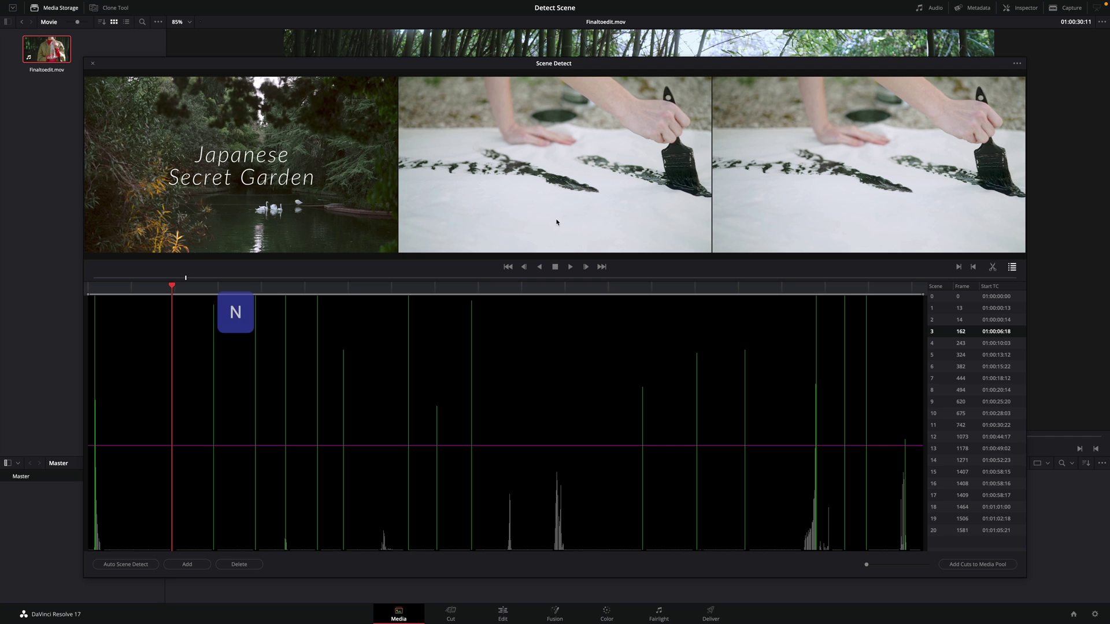
{"action": "key", "text": "n"}
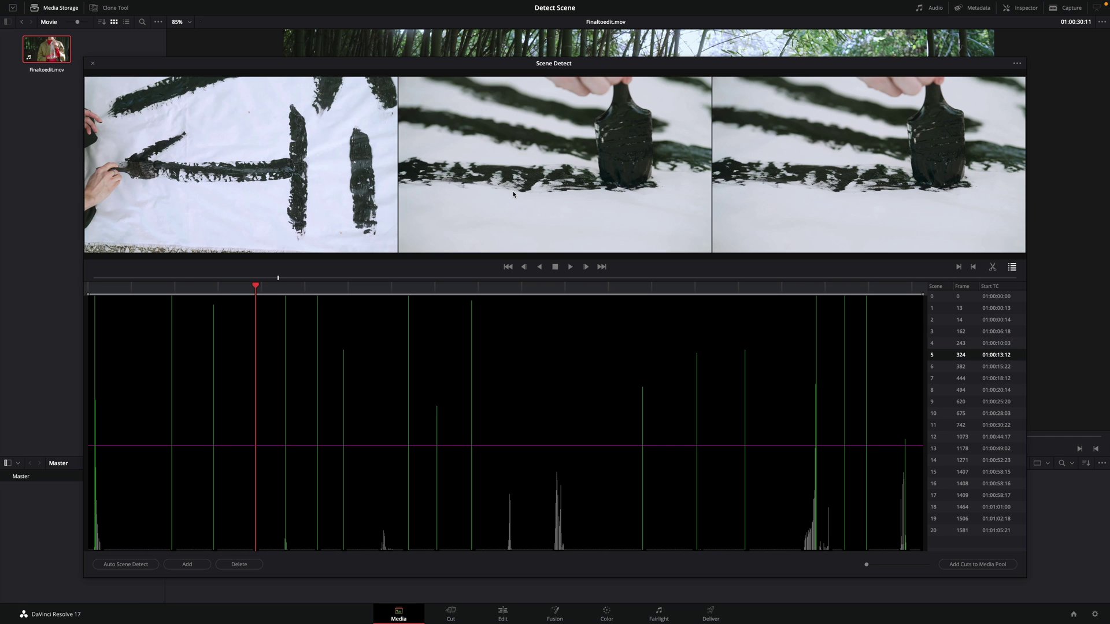
{"action": "key", "text": "p"}
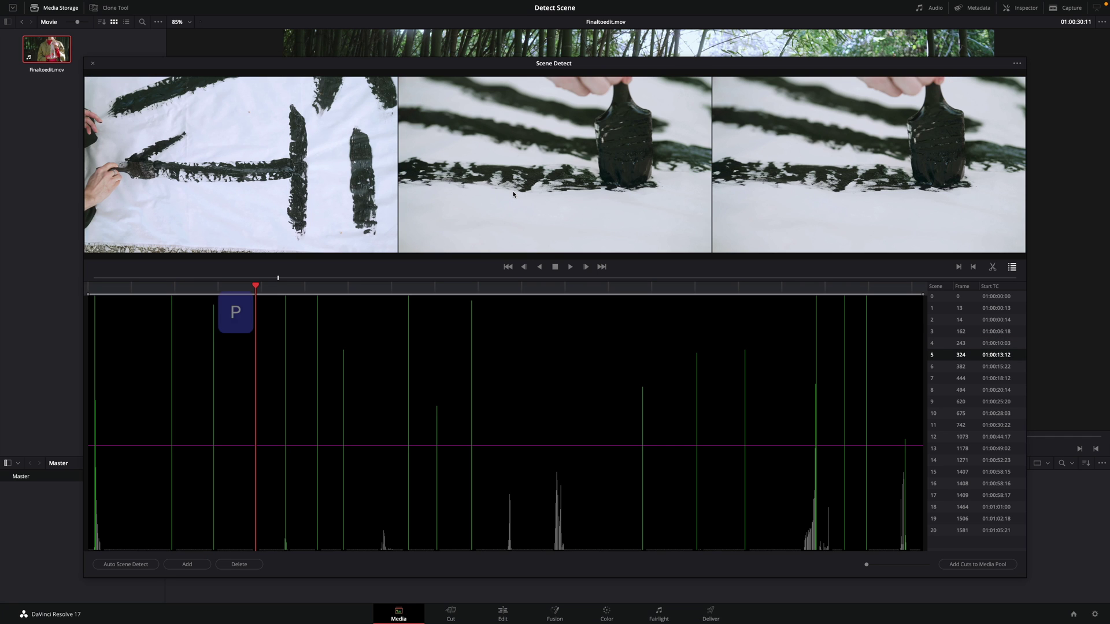
{"action": "key", "text": "p"}
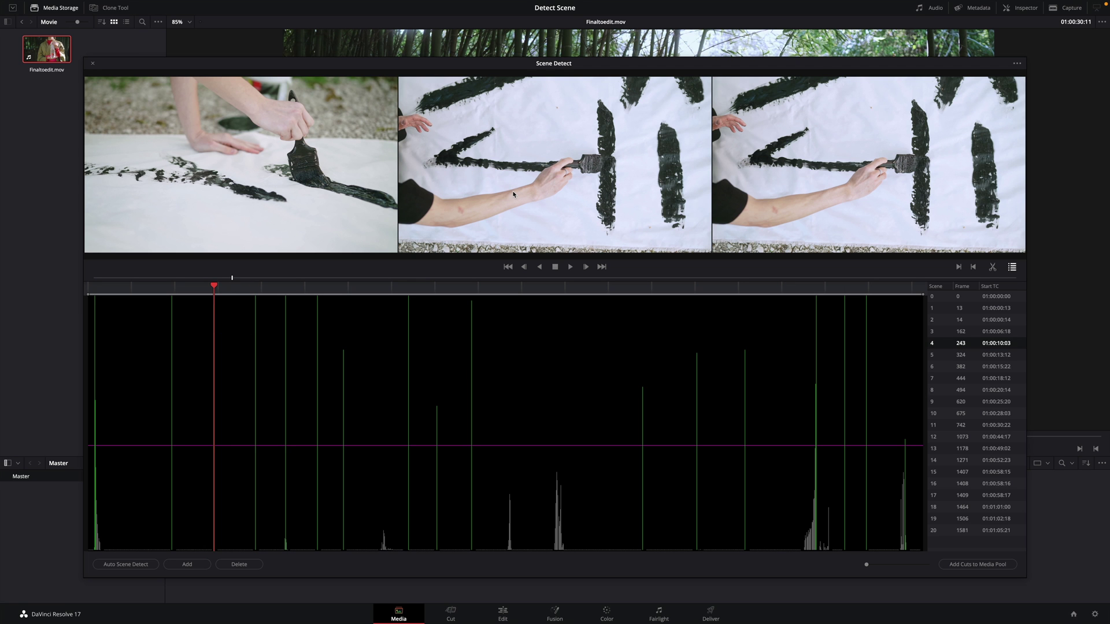
{"action": "key", "text": "n"}
{"action": "key", "text": "n"}
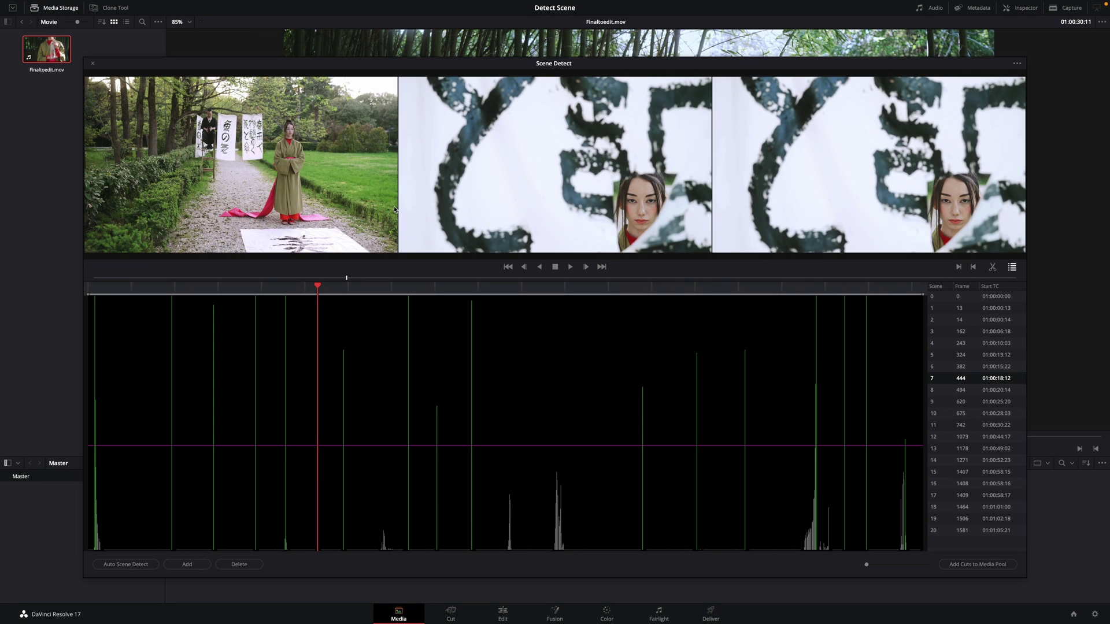
{"action": "key", "text": "Down"}
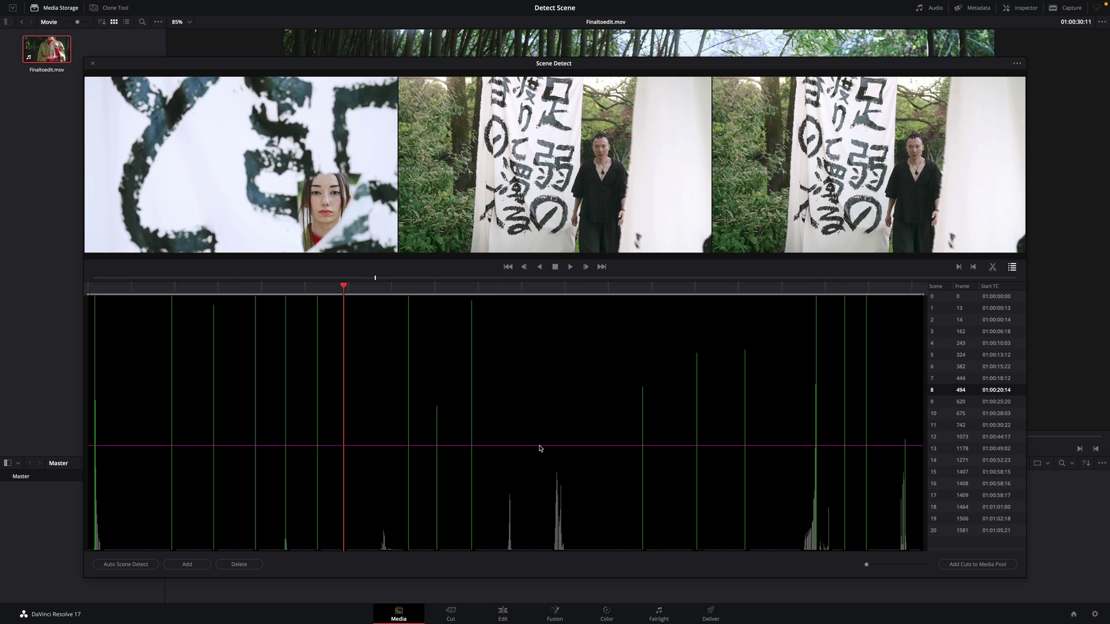
Adjust the purple threshold line until cuts at frames 15 and 907 register, then cue the first cut.
{"action": "left_click_drag", "start_coordinate": [539, 449], "coordinate": [541, 424]}
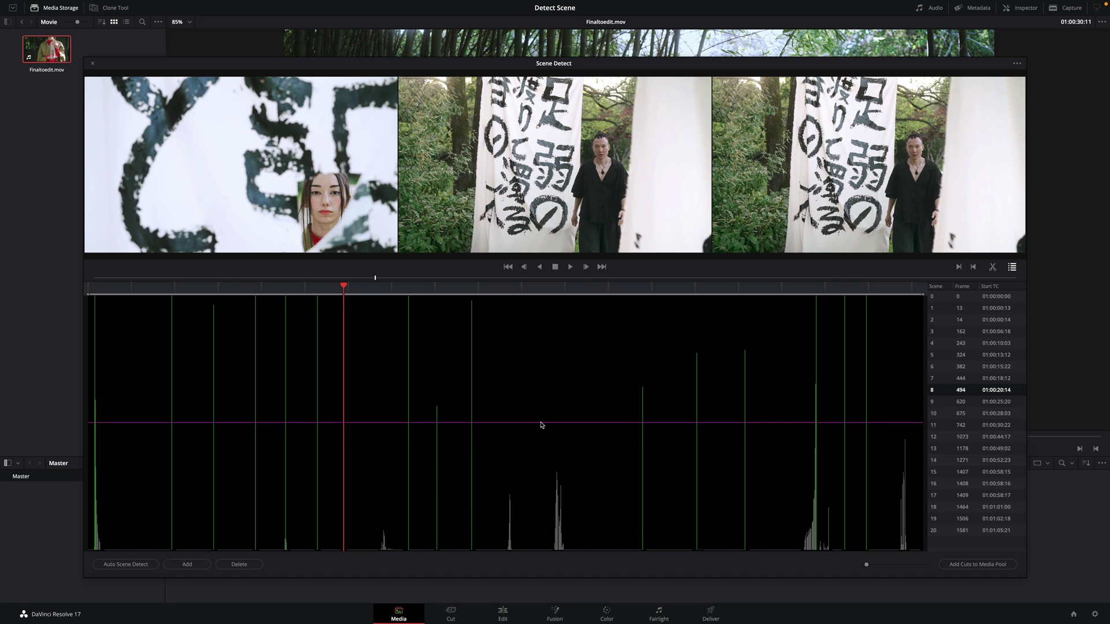
{"action": "left_click_drag", "start_coordinate": [541, 425], "coordinate": [537, 398]}
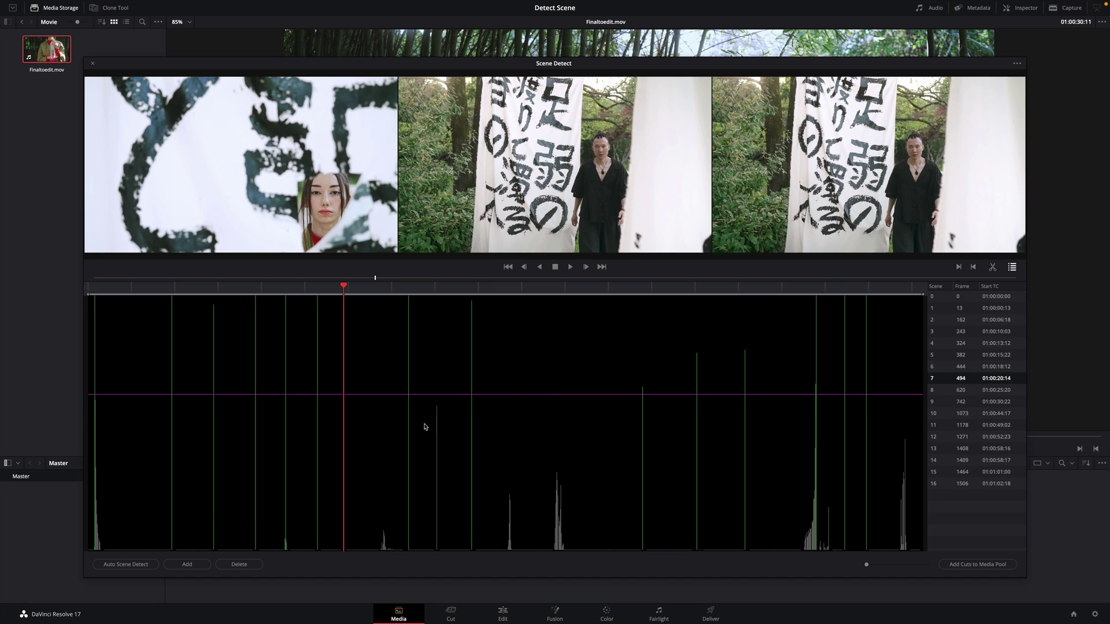
{"action": "left_click_drag", "start_coordinate": [526, 398], "coordinate": [542, 510]}
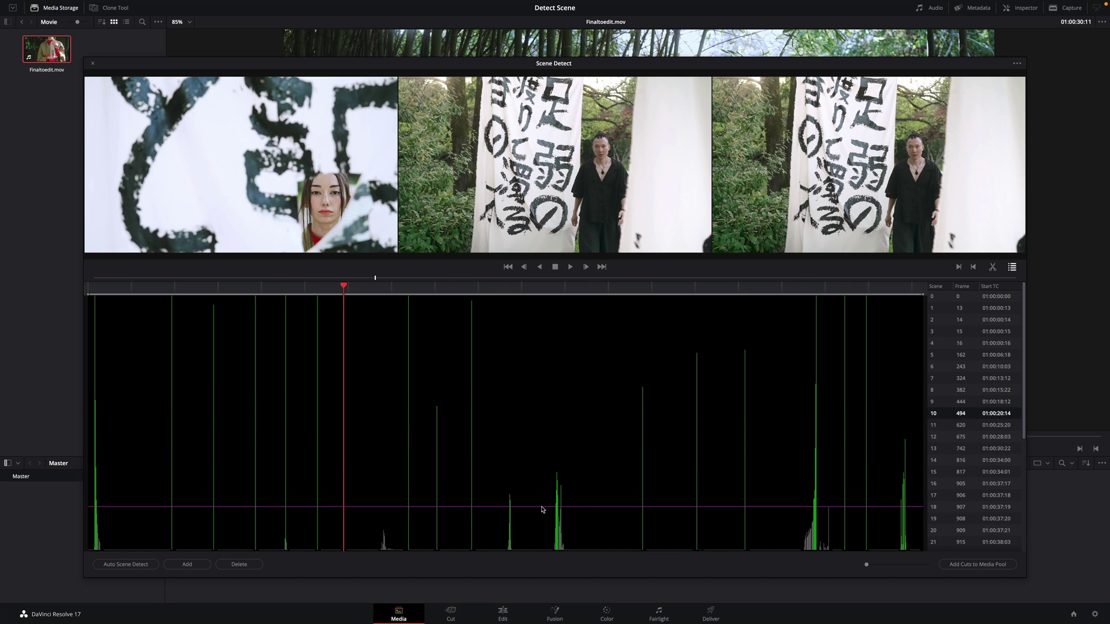
{"action": "scroll", "coordinate": [976, 448], "scroll_direction": "down", "scroll_amount": 3}
{"action": "scroll", "coordinate": [976, 449], "scroll_direction": "down", "scroll_amount": 2}
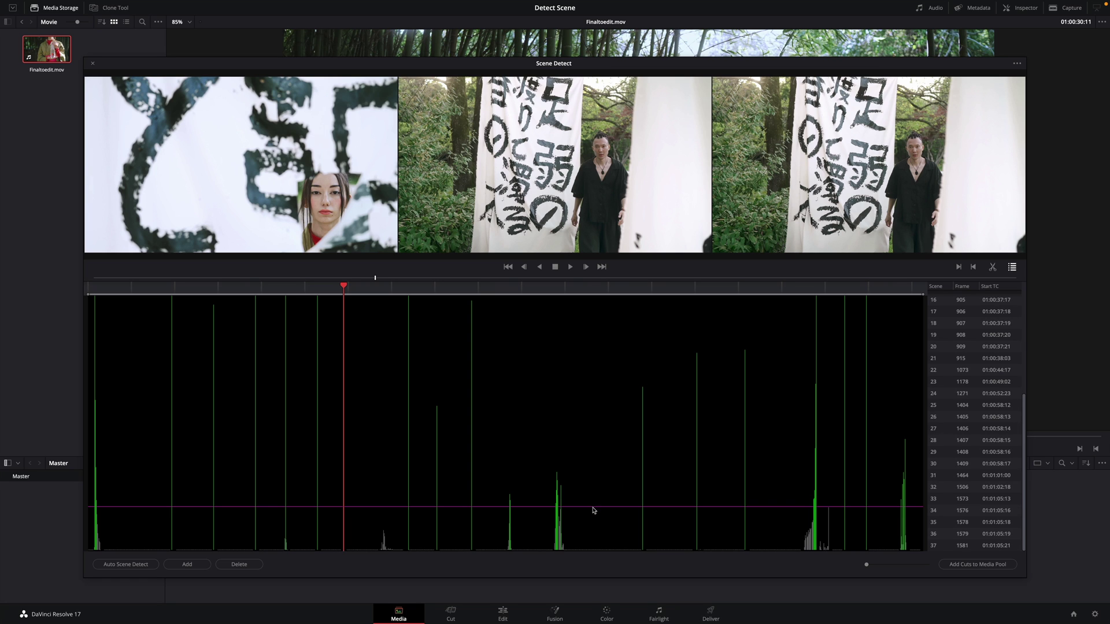
{"action": "left_click_drag", "start_coordinate": [593, 511], "coordinate": [591, 460]}
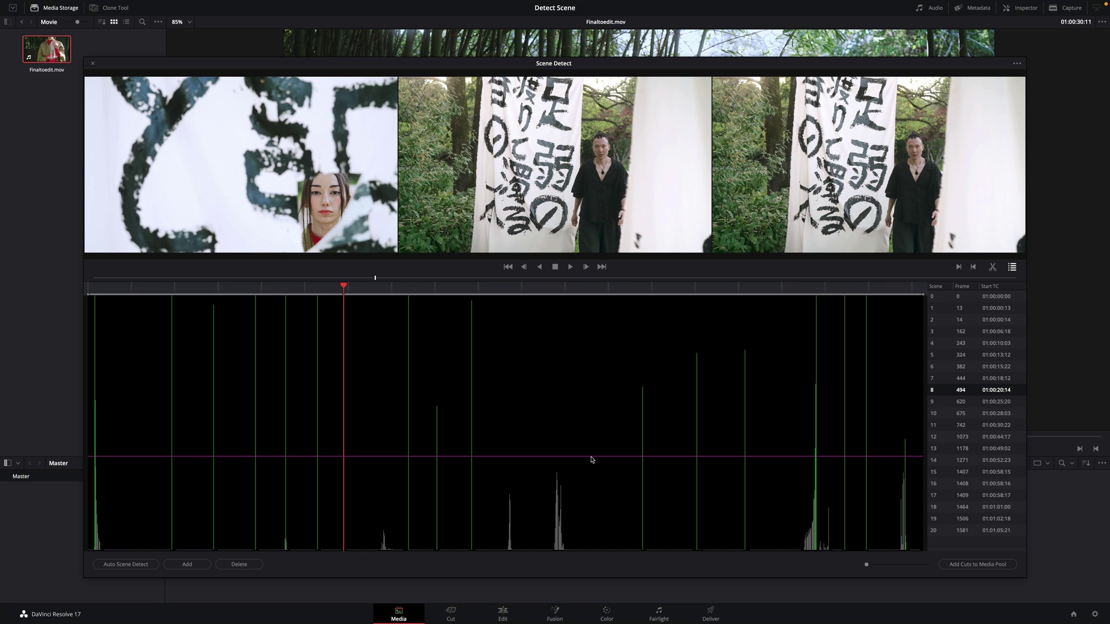
{"action": "left_click_drag", "start_coordinate": [592, 460], "coordinate": [596, 479]}
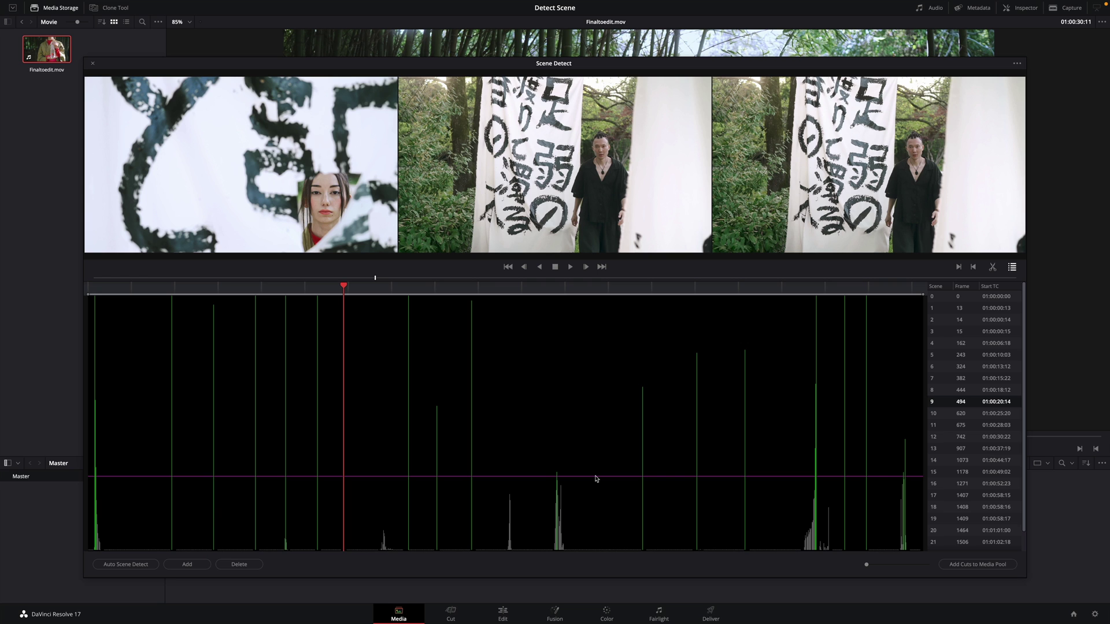
{"action": "left_click_drag", "start_coordinate": [109, 287], "coordinate": [95, 283]}
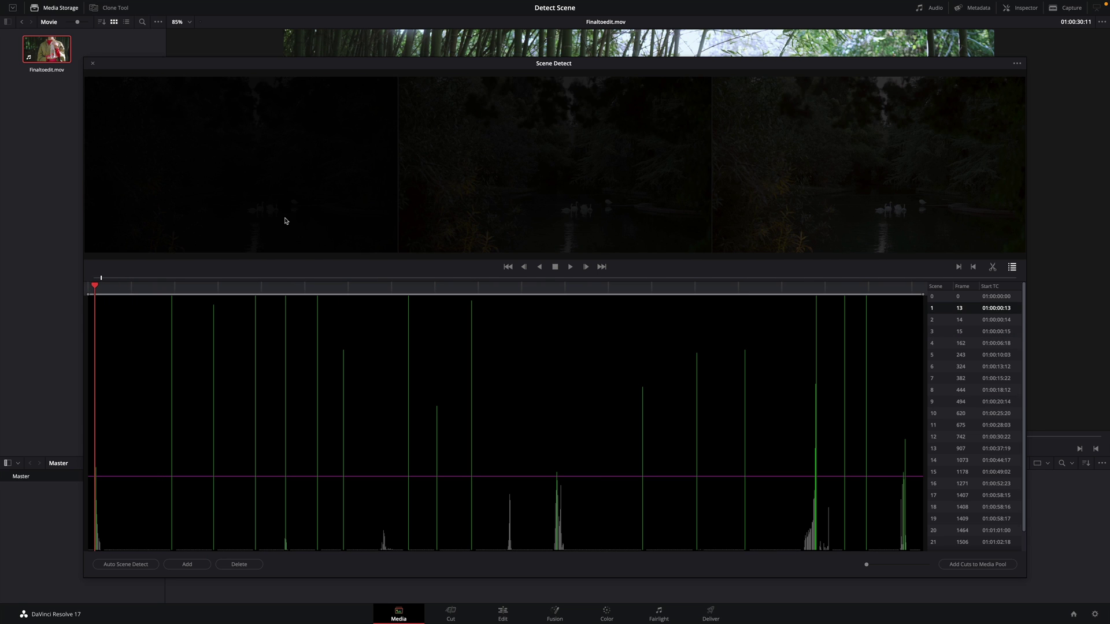
{"action": "left_click_drag", "start_coordinate": [867, 568], "coordinate": [875, 568]}
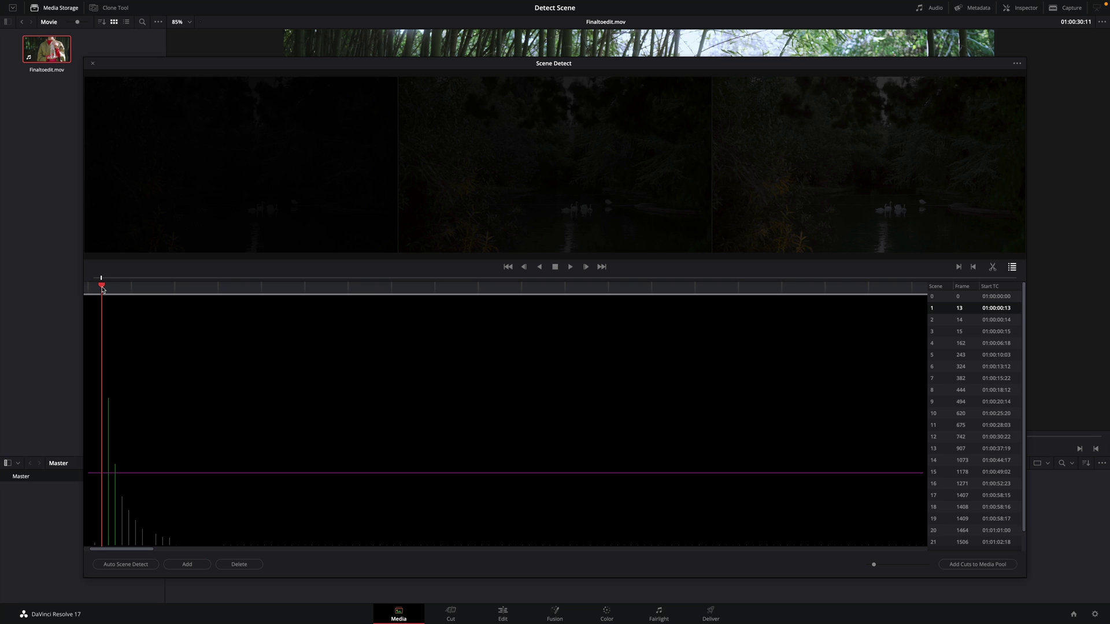
Step through the opening frames and add a cut at frame 12.
{"action": "key", "text": "Left"}
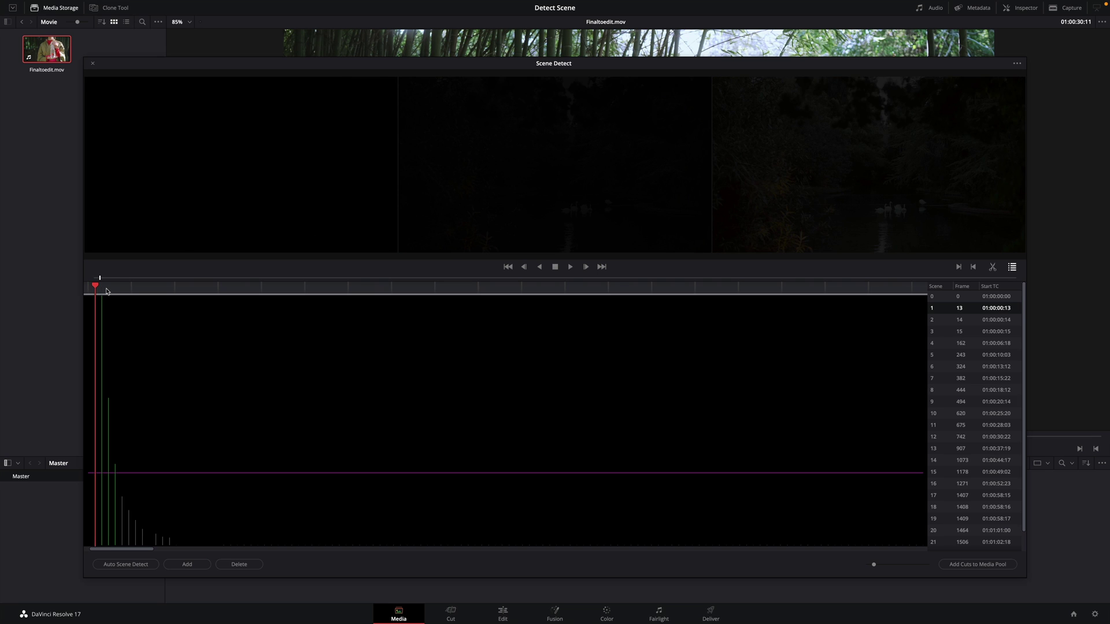
{"action": "key", "text": "Right"}
{"action": "key", "text": "Left"}
{"action": "left_click", "coordinate": [187, 565]}
{"action": "key", "text": "Right"}
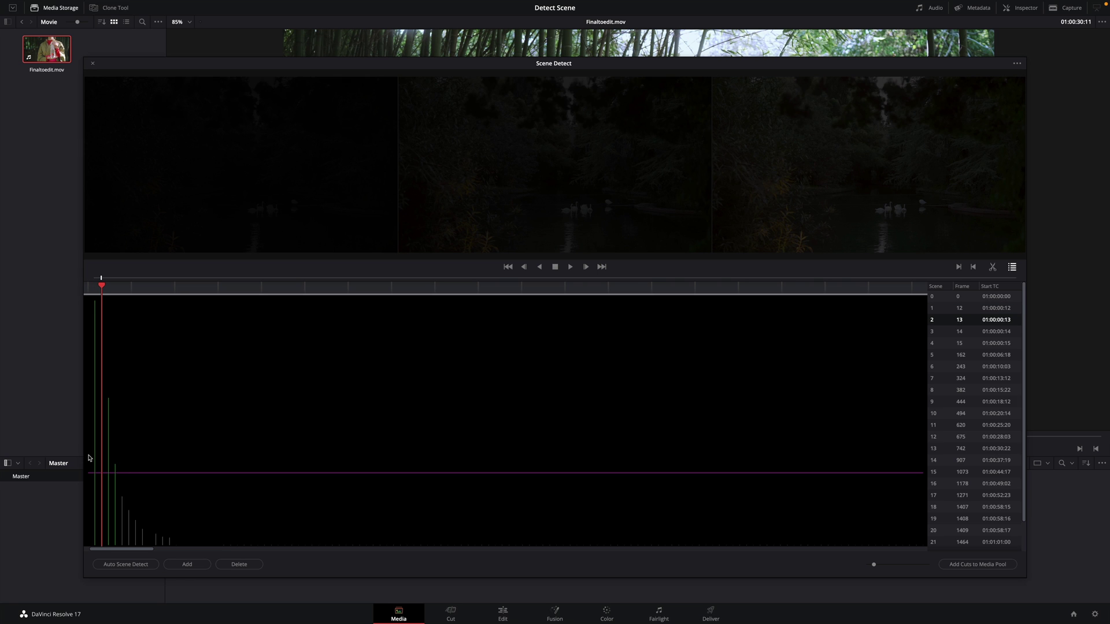
Remove the cuts at frames 13–15 and lower the threshold to detect more cuts.
{"action": "left_click", "coordinate": [239, 564]}
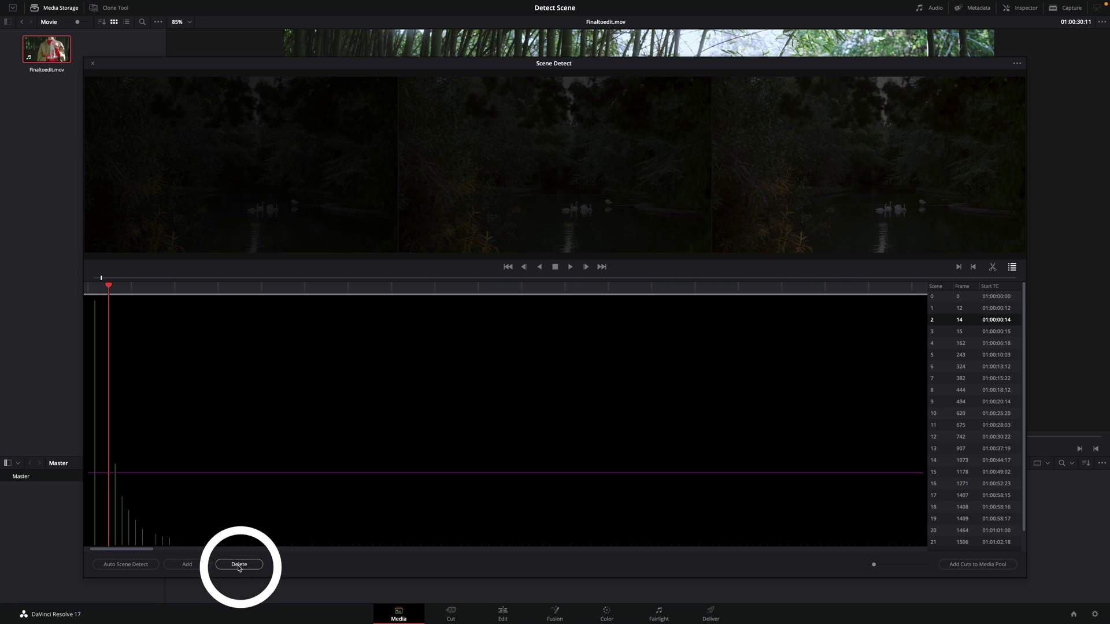
{"action": "left_click", "coordinate": [239, 565]}
{"action": "left_click", "coordinate": [238, 566]}
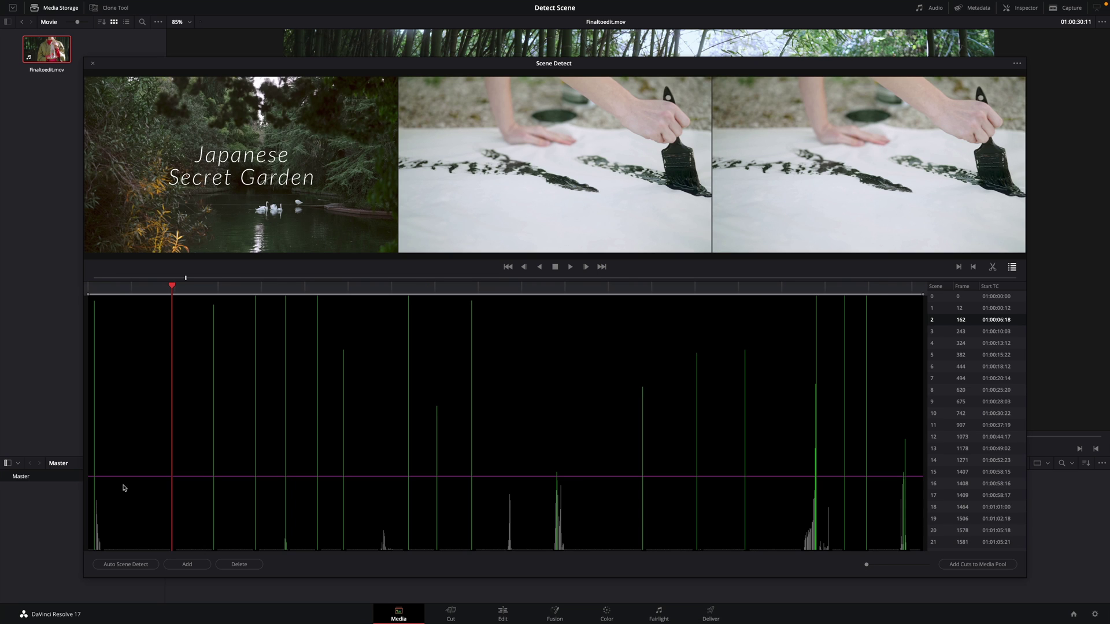
{"action": "left_click_drag", "start_coordinate": [129, 478], "coordinate": [126, 547]}
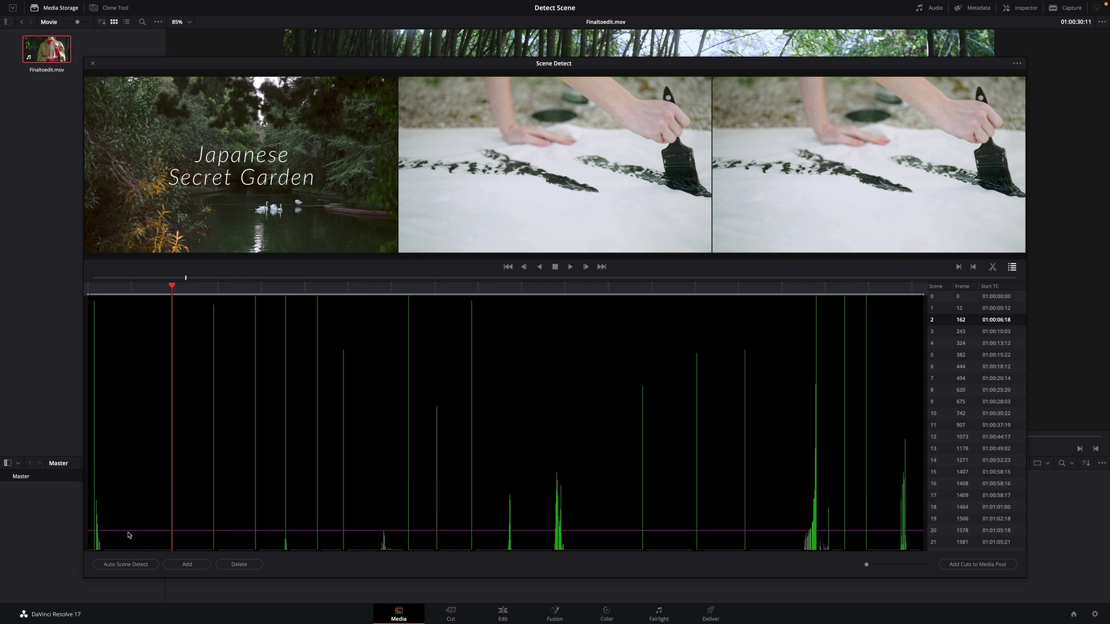
{"action": "scroll", "coordinate": [228, 545], "scroll_direction": "up", "scroll_amount": 2}
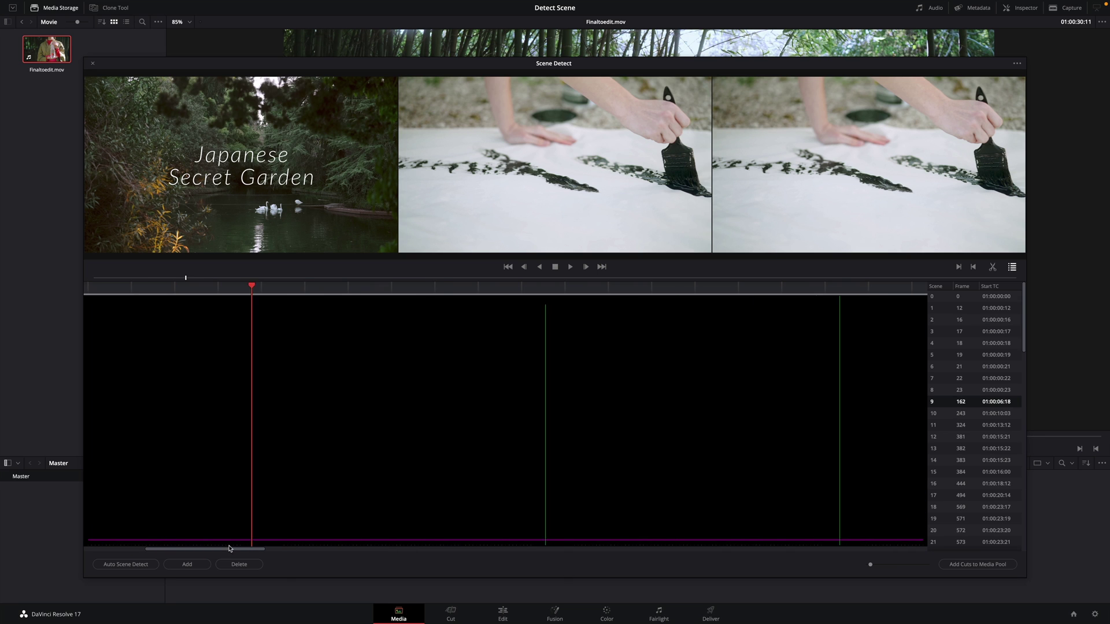
Prune the closely spaced cuts around frames 1387–1409, leaving scenes 0–20.
{"action": "left_click_drag", "start_coordinate": [228, 545], "coordinate": [149, 470]}
{"action": "left_click", "coordinate": [146, 289]}
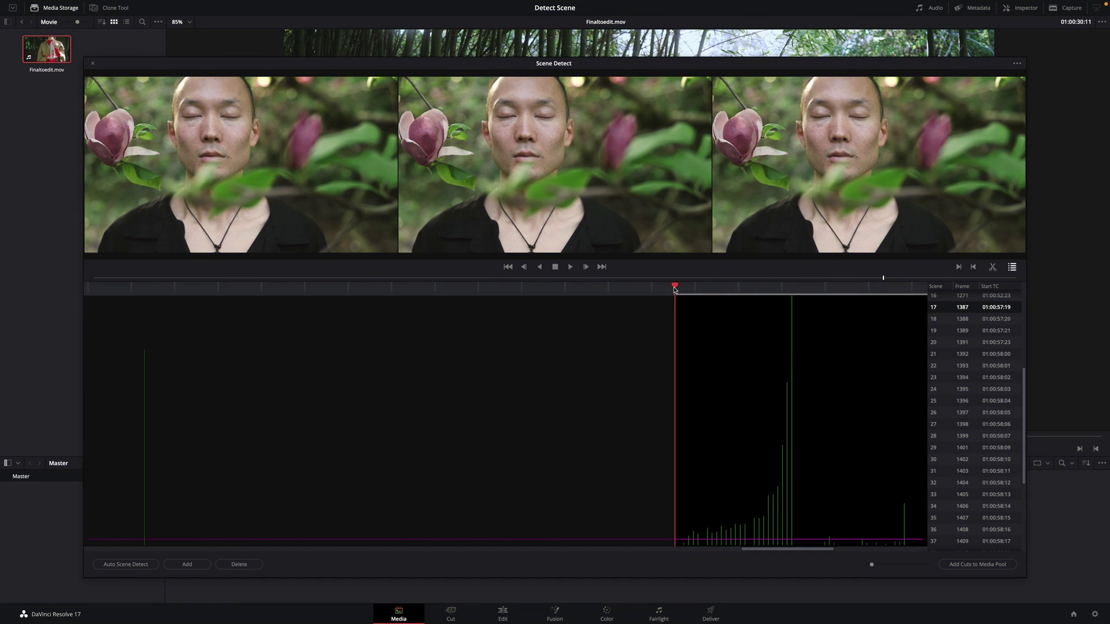
{"action": "mouse_move", "coordinate": [674, 289]}
{"action": "left_mouse_down"}
{"action": "mouse_move", "coordinate": [800, 307]}
{"action": "mouse_move", "coordinate": [748, 298]}
{"action": "left_mouse_up"}
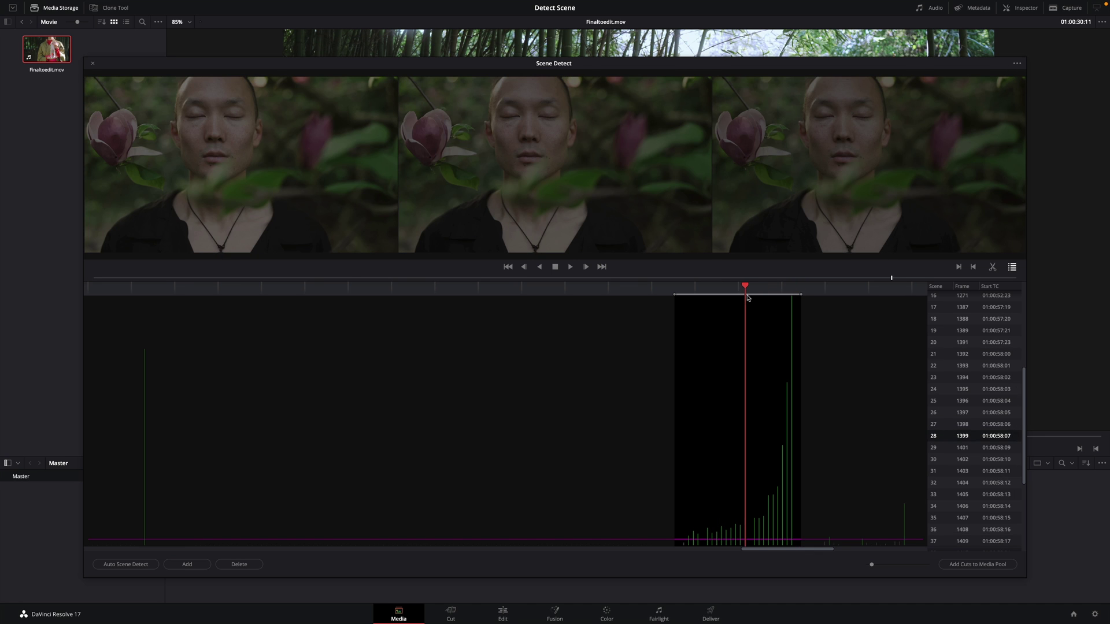
{"action": "left_click", "coordinate": [993, 269]}
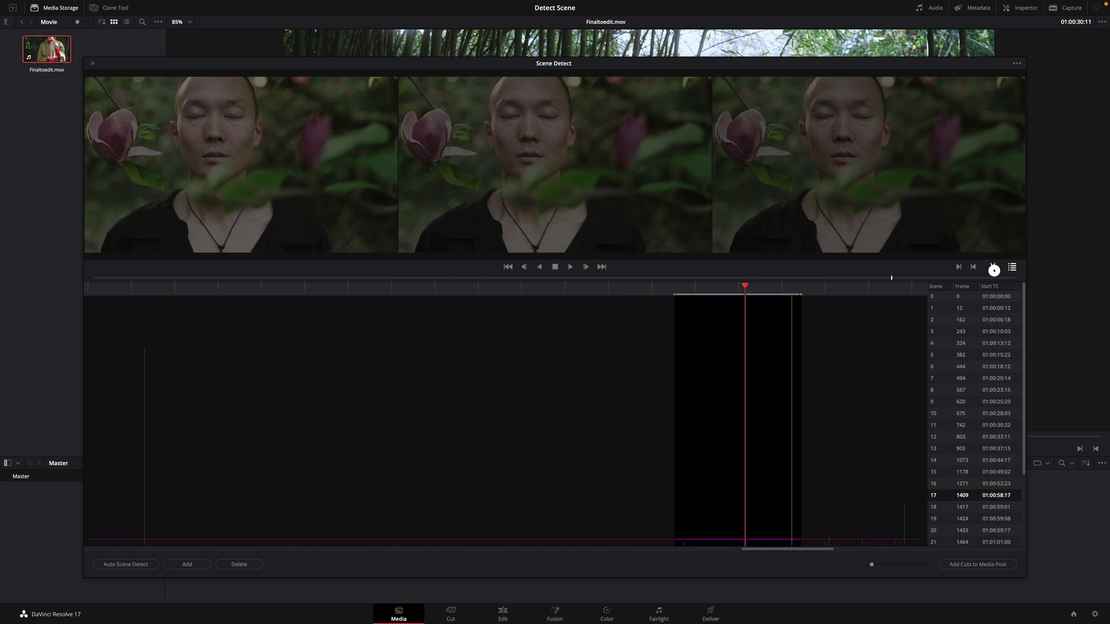
{"action": "left_click", "coordinate": [778, 289]}
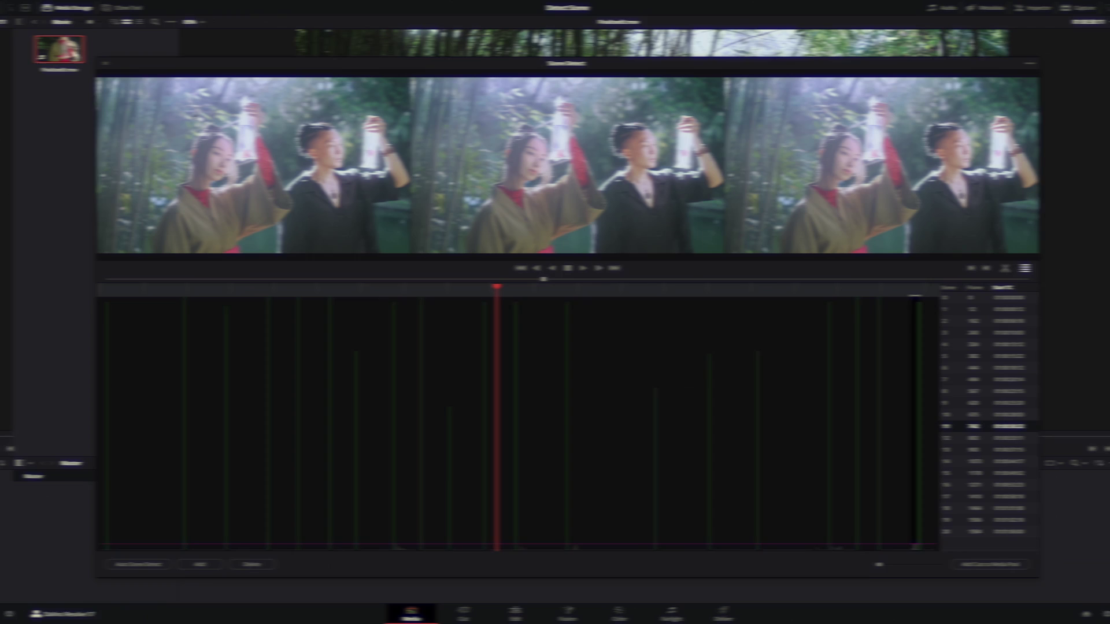
Reopen Scene Cut Detection for the movie and review its detected scenes.
{"action": "left_click", "coordinate": [93, 65]}
{"action": "right_click", "coordinate": [43, 50]}
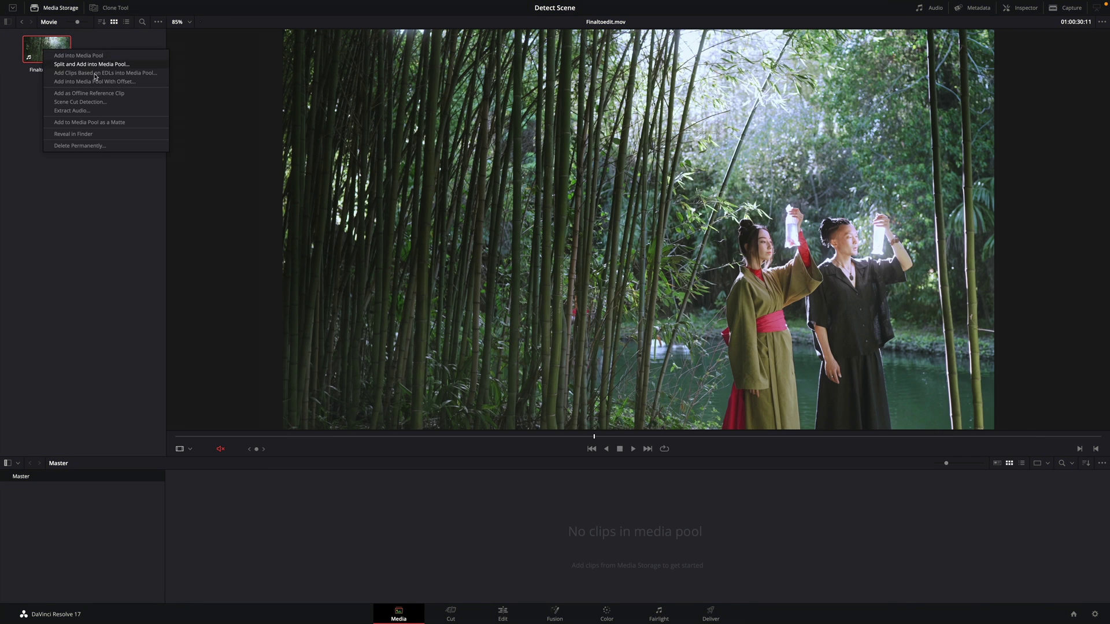
{"action": "left_click", "coordinate": [94, 106]}
{"action": "left_click_drag", "start_coordinate": [119, 301], "coordinate": [178, 301]}
{"action": "left_click", "coordinate": [1000, 314]}
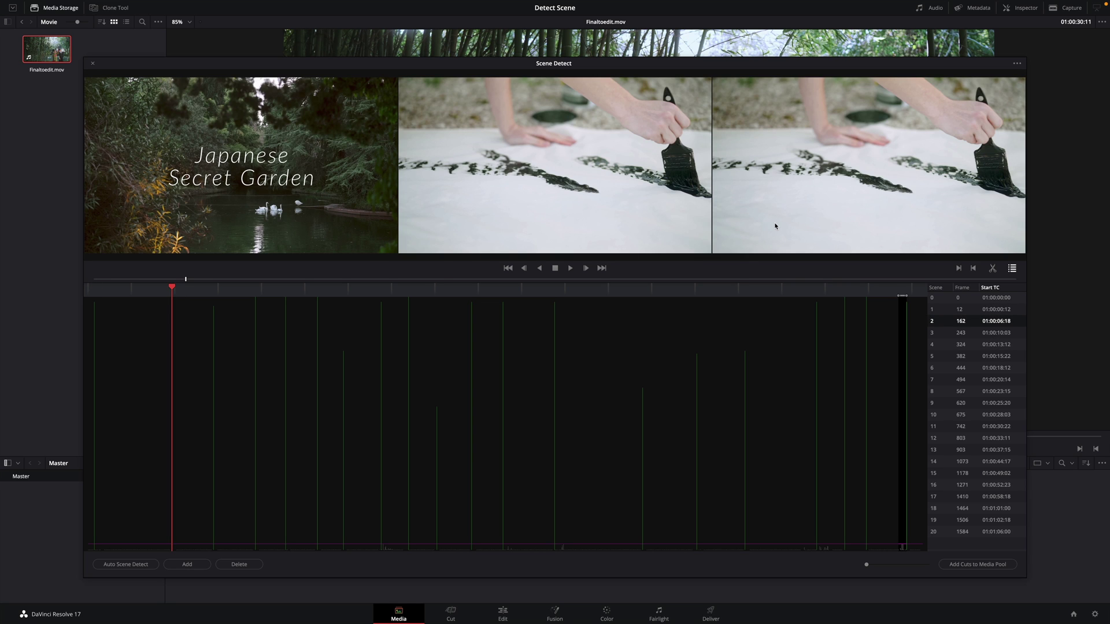
Save the SceneCut list file, then add the 21 detected shots as media pool clips.
{"action": "left_click", "coordinate": [1017, 65]}
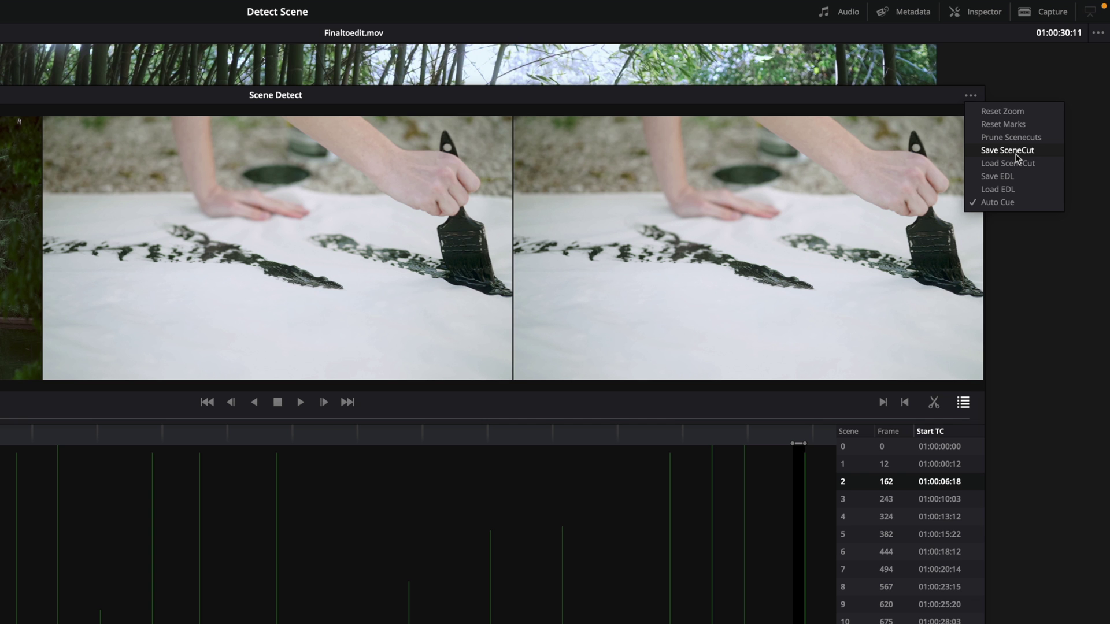
{"action": "left_click", "coordinate": [1017, 157]}
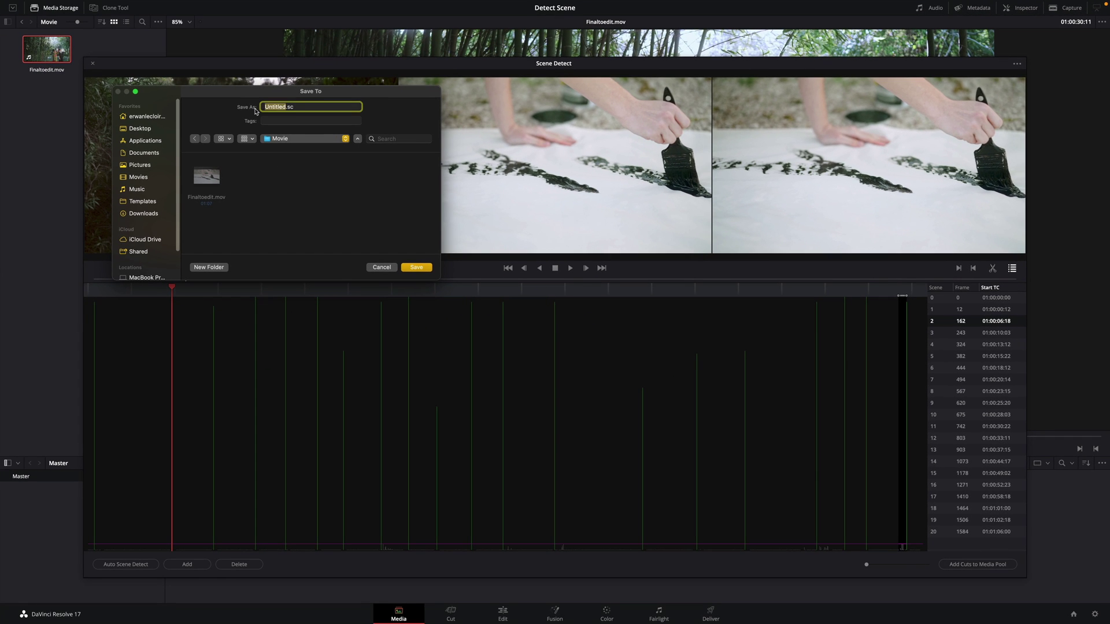
{"action": "type", "text": "japanese_garden.sc"}
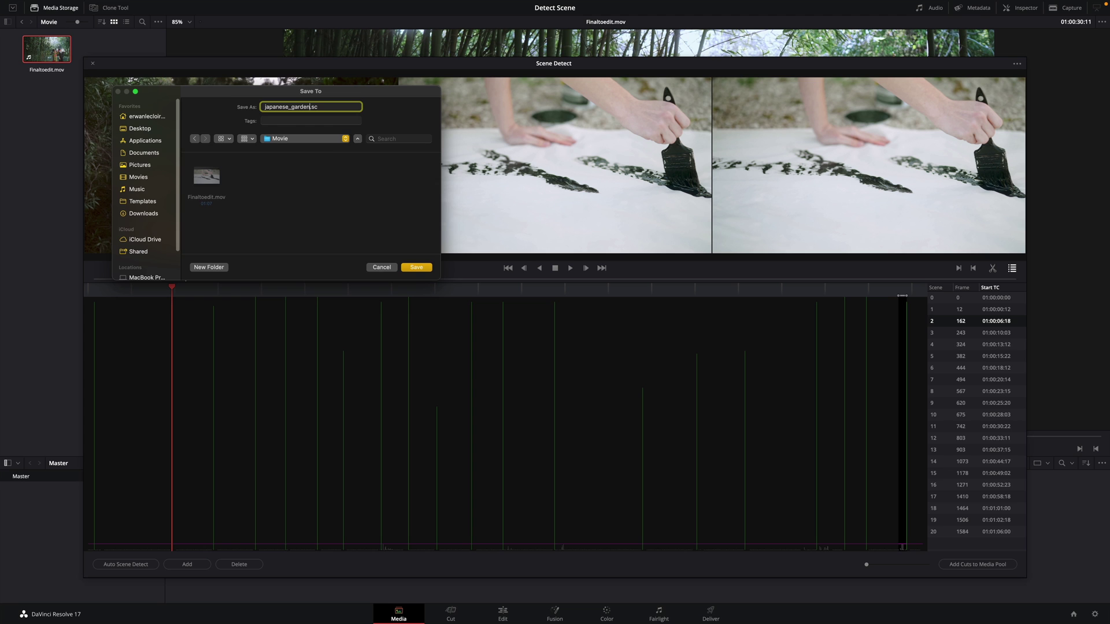
{"action": "key", "text": "Return"}
{"action": "left_click", "coordinate": [1016, 64]}
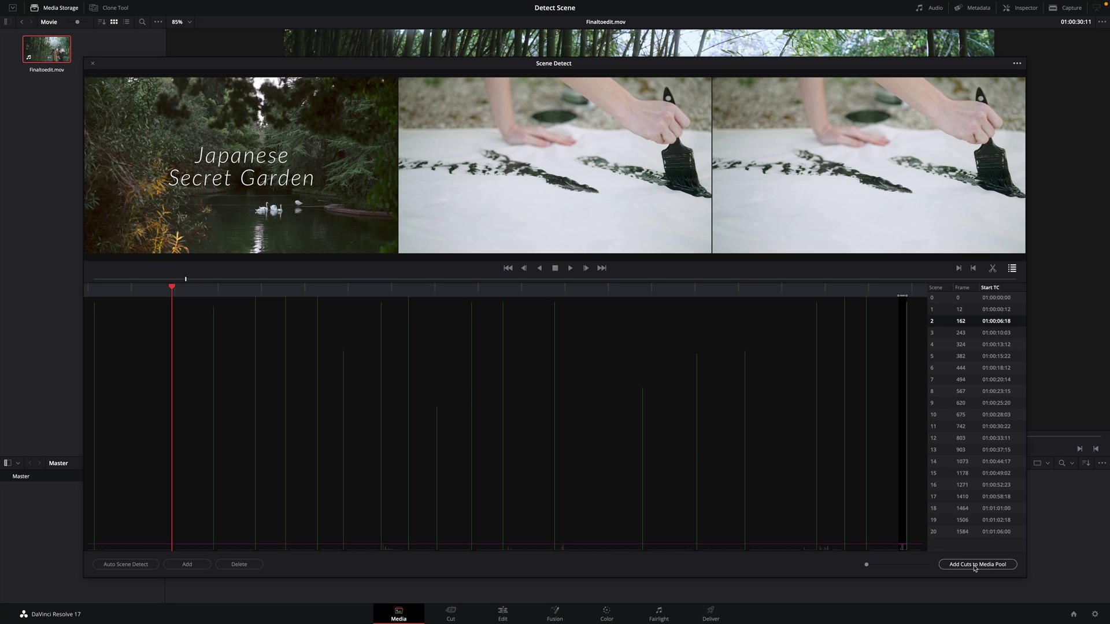
{"action": "left_click", "coordinate": [974, 566]}
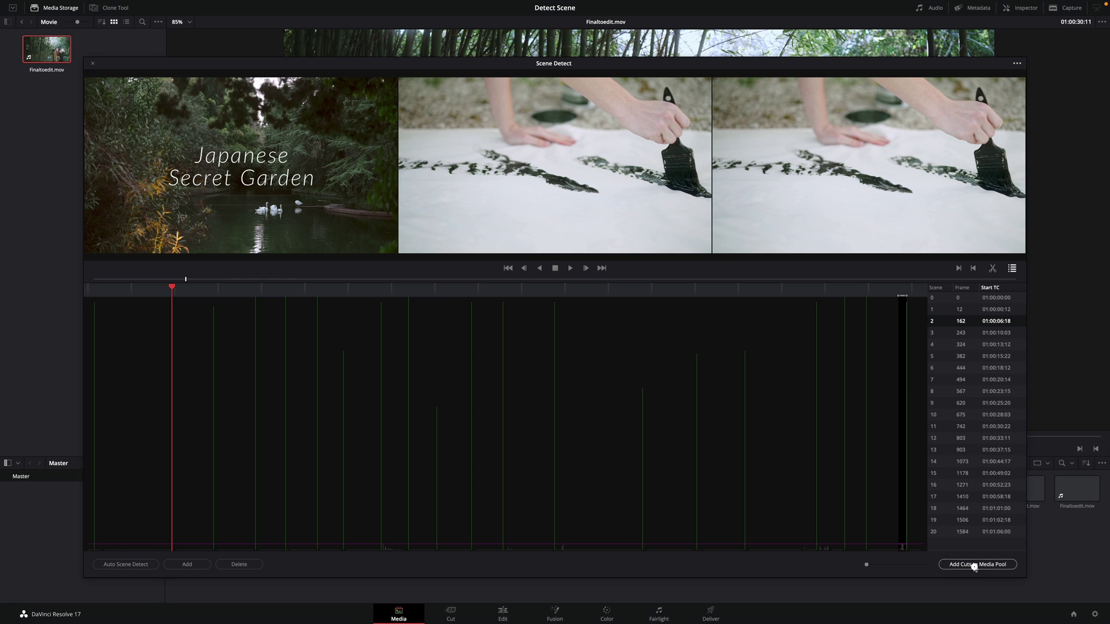
{"action": "left_click", "coordinate": [92, 64]}
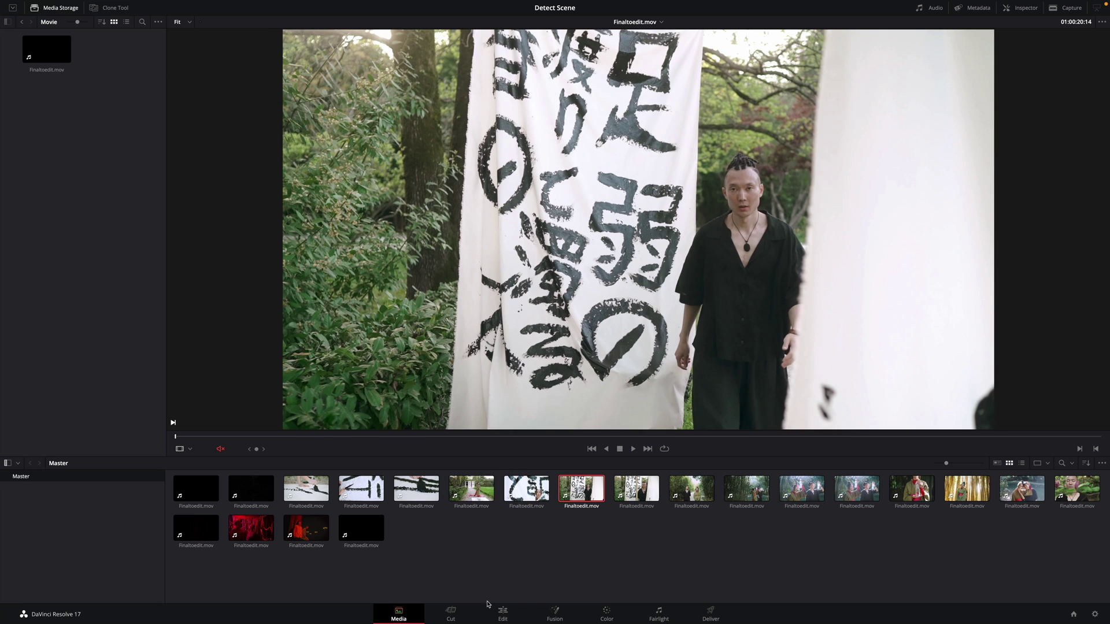
On the Edit page, place all bin clips onto a new timeline.
{"action": "left_click", "coordinate": [503, 614]}
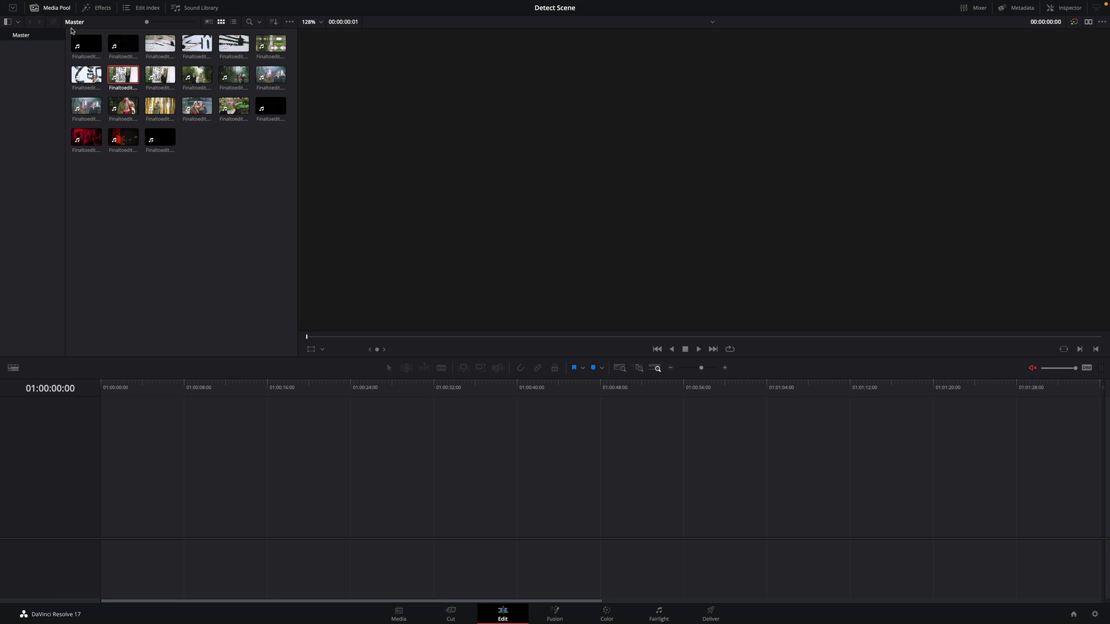
{"action": "left_click_drag", "start_coordinate": [72, 30], "coordinate": [269, 183]}
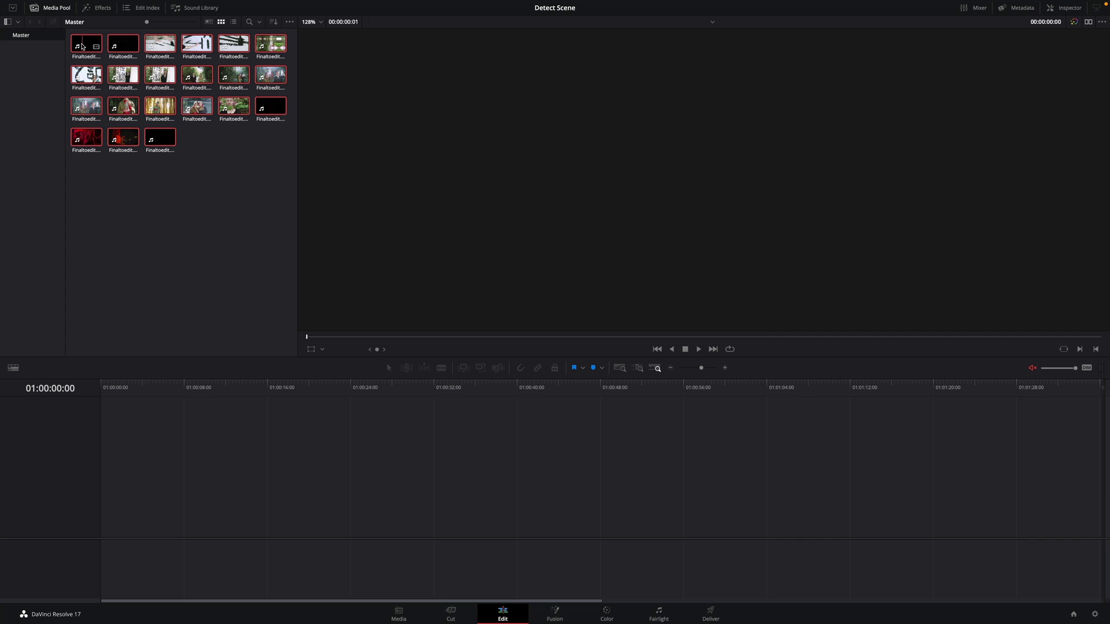
{"action": "left_click_drag", "start_coordinate": [83, 47], "coordinate": [118, 425]}
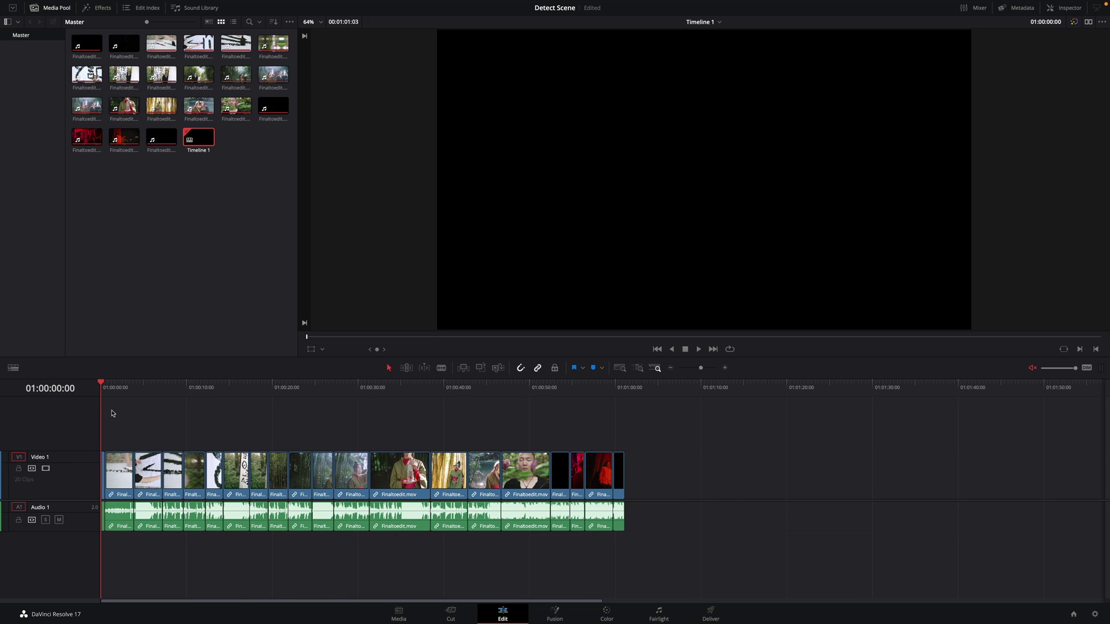
{"action": "left_click_drag", "start_coordinate": [103, 388], "coordinate": [159, 406]}
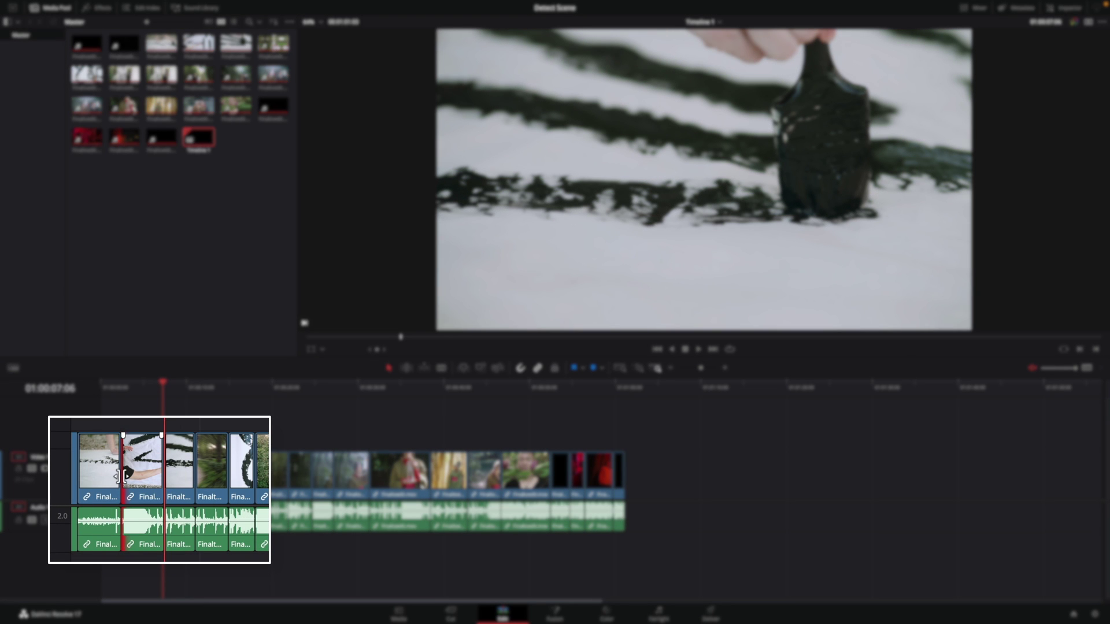
Add mPathChallenge_Transition 03 at the first cut and switch to the Color page.
{"action": "left_click", "coordinate": [103, 9]}
{"action": "left_click", "coordinate": [12, 46]}
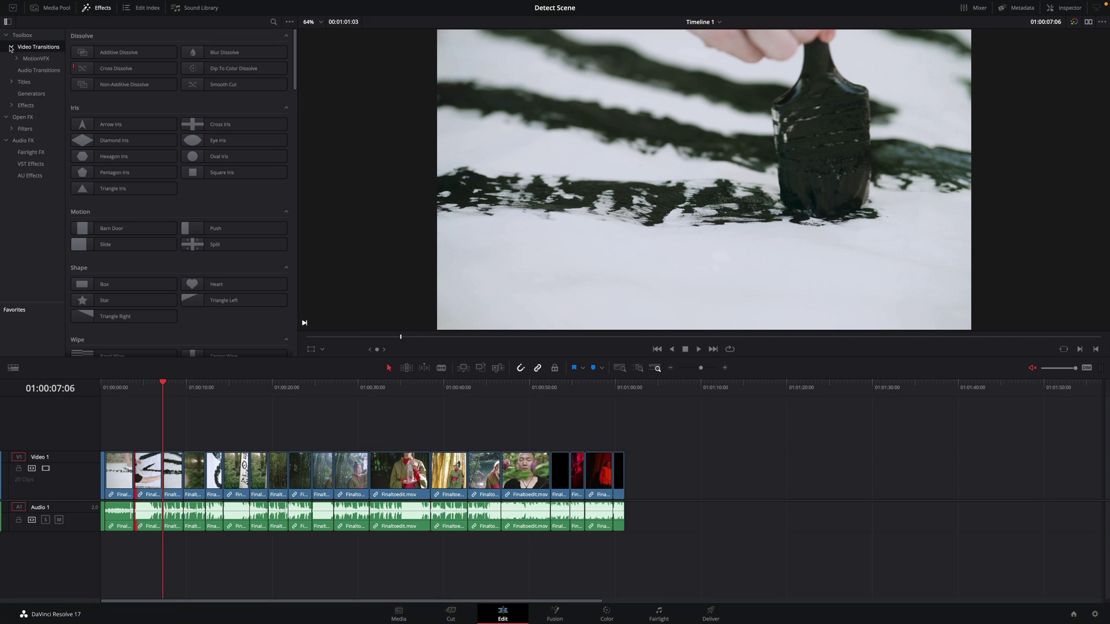
{"action": "left_click", "coordinate": [44, 94]}
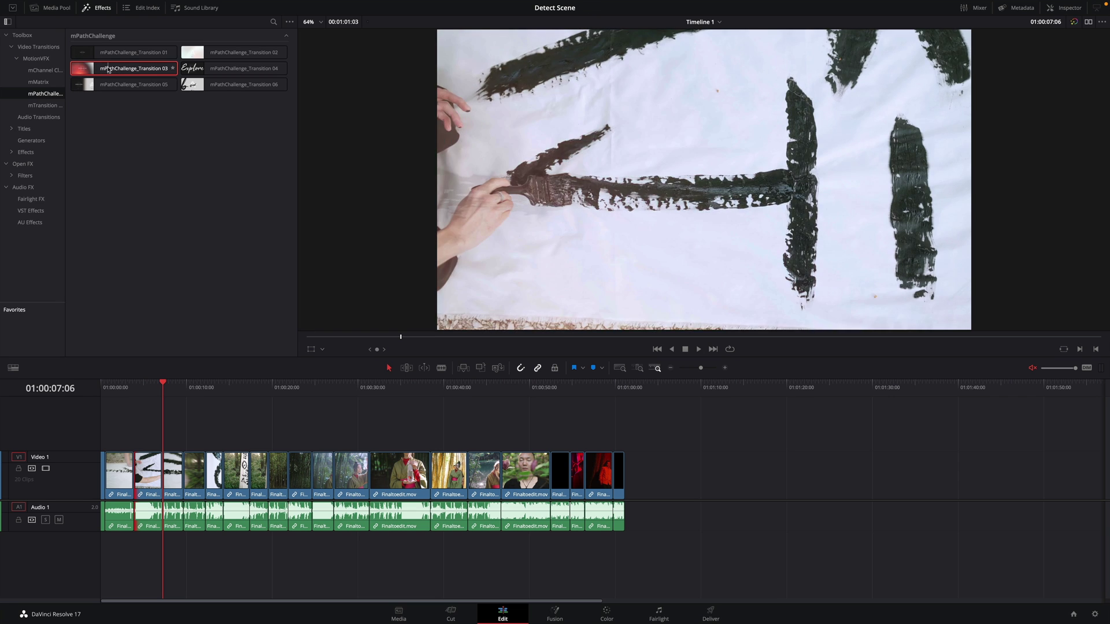
{"action": "left_click_drag", "start_coordinate": [106, 73], "coordinate": [135, 475]}
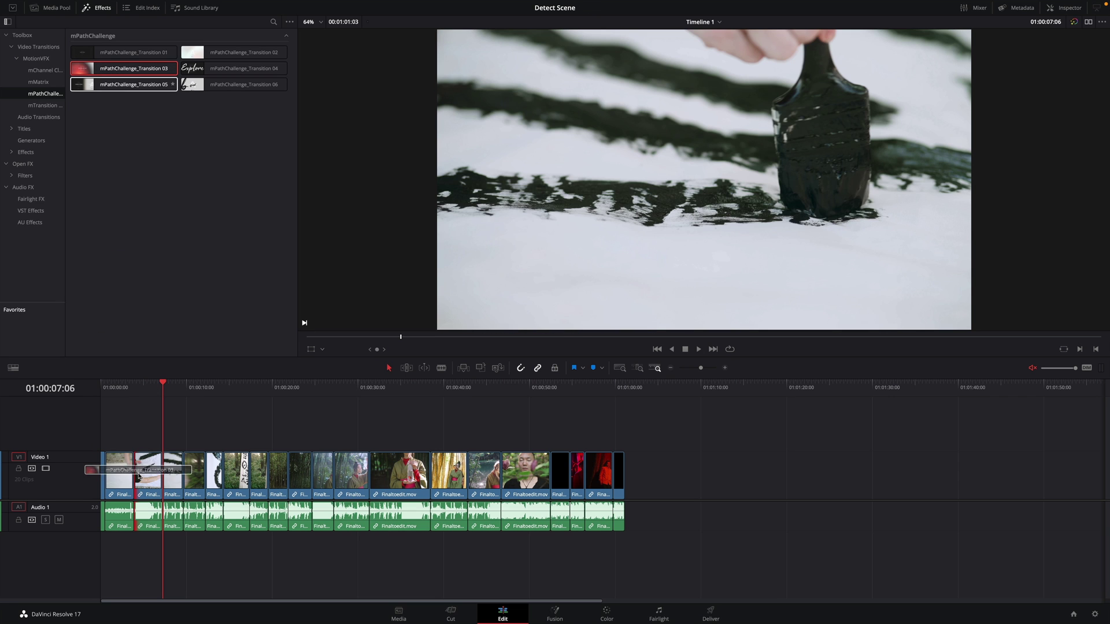
{"action": "left_click", "coordinate": [605, 615]}
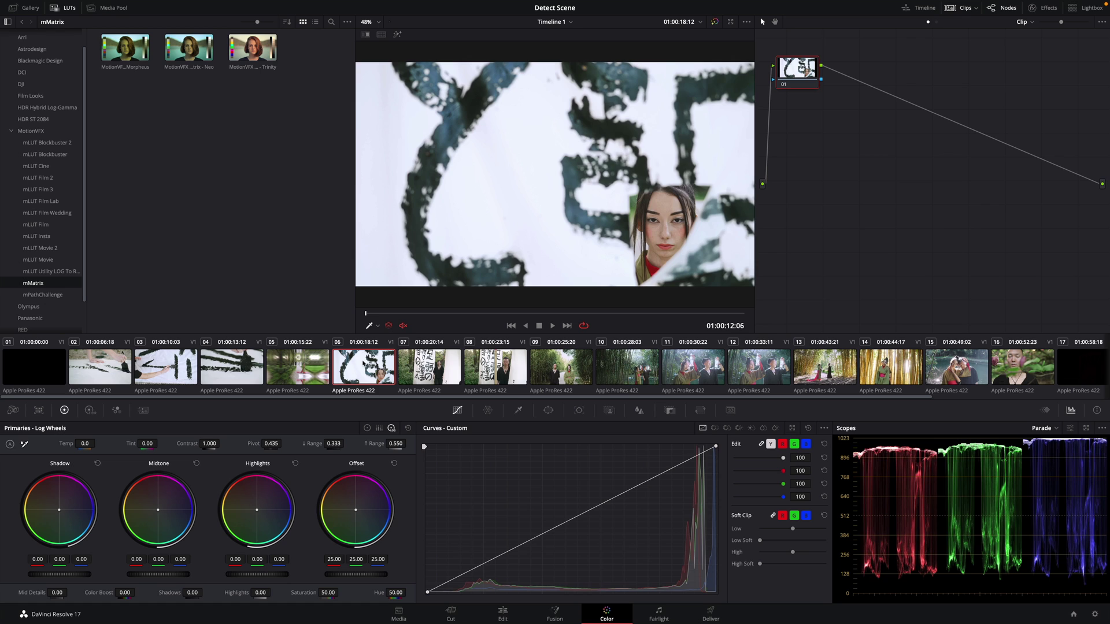
Select bamboo clip 10 and shape its Custom Curves into a contrast-boosting S-curve.
{"action": "left_click", "coordinate": [620, 371]}
{"action": "left_click_drag", "start_coordinate": [592, 518], "coordinate": [572, 482]}
{"action": "left_click", "coordinate": [524, 519]}
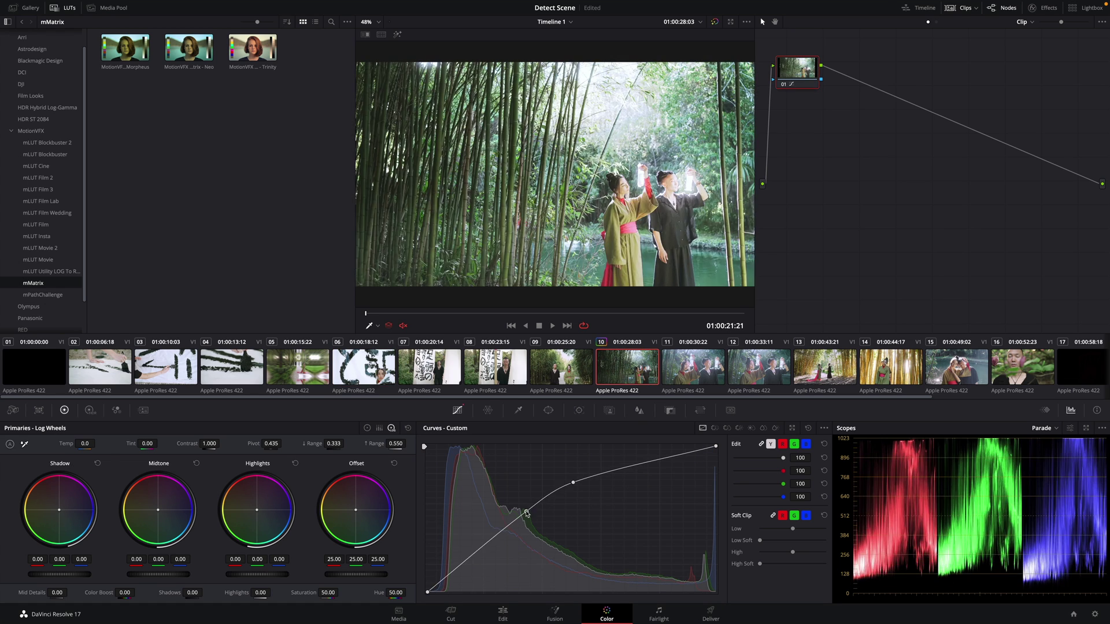
{"action": "mouse_move", "coordinate": [524, 519]}
{"action": "left_mouse_down"}
{"action": "mouse_move", "coordinate": [516, 541]}
{"action": "mouse_move", "coordinate": [468, 574]}
{"action": "left_mouse_up"}
{"action": "mouse_move", "coordinate": [573, 482]}
{"action": "left_mouse_down"}
{"action": "mouse_move", "coordinate": [651, 484]}
{"action": "mouse_move", "coordinate": [640, 469]}
{"action": "left_mouse_up"}
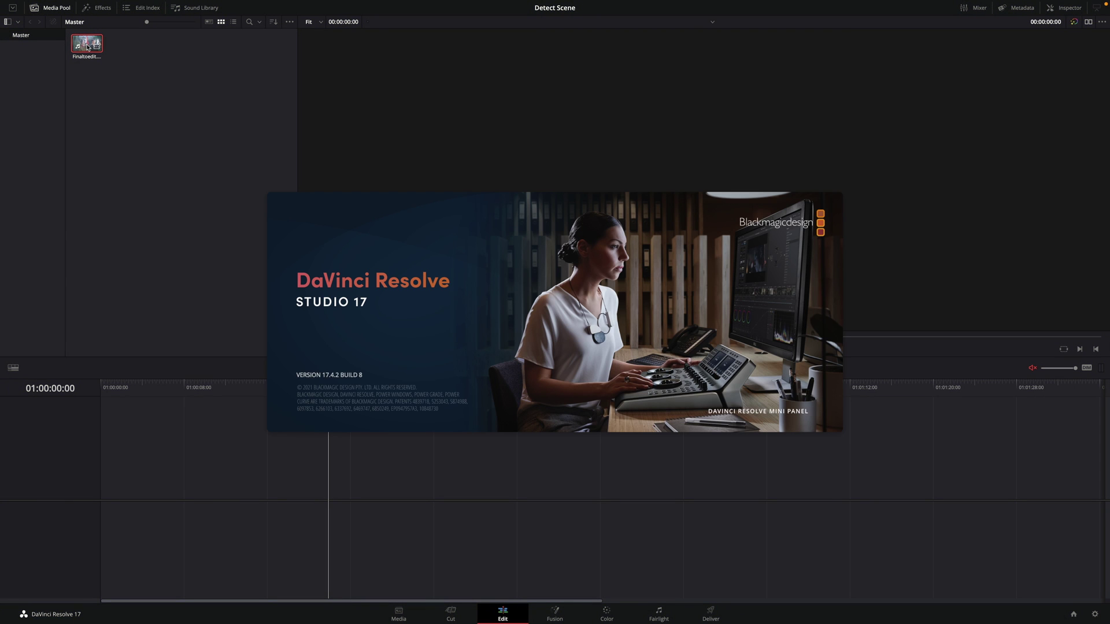
Place Finaltoedit.mov on a new timeline, mute Audio 1, and select all clips.
{"action": "mouse_move", "coordinate": [87, 45]}
{"action": "left_mouse_down"}
{"action": "mouse_move", "coordinate": [225, 459]}
{"action": "mouse_move", "coordinate": [102, 451]}
{"action": "left_mouse_up"}
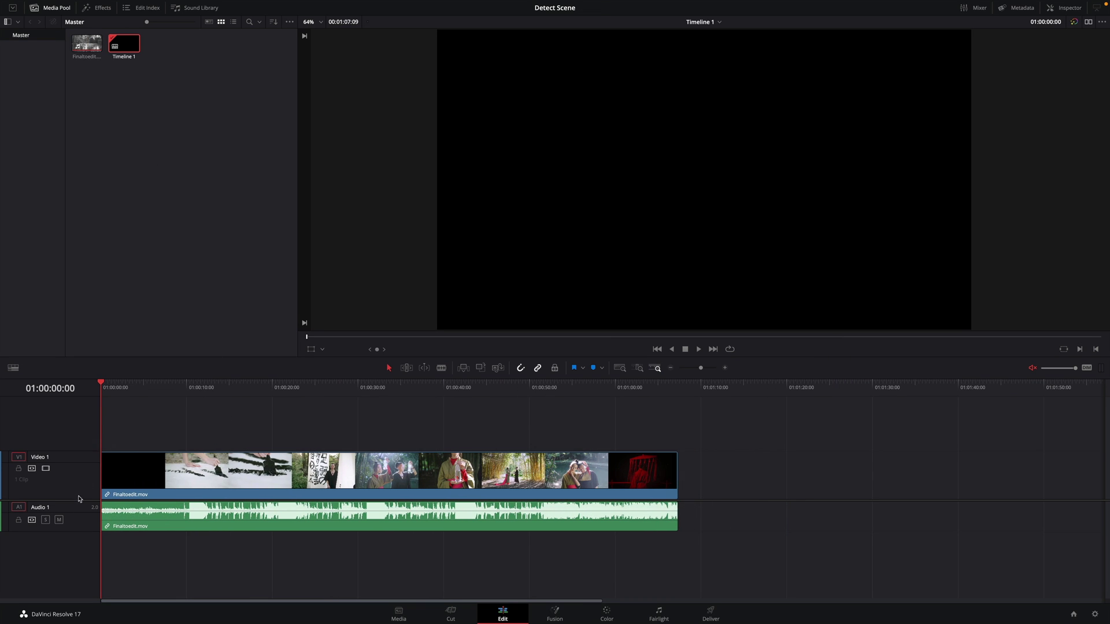
{"action": "left_click", "coordinate": [58, 521]}
{"action": "mouse_move", "coordinate": [109, 389]}
{"action": "left_mouse_down"}
{"action": "mouse_move", "coordinate": [182, 399]}
{"action": "mouse_move", "coordinate": [100, 391]}
{"action": "left_mouse_up"}
{"action": "key", "text": "ctrl+a"}
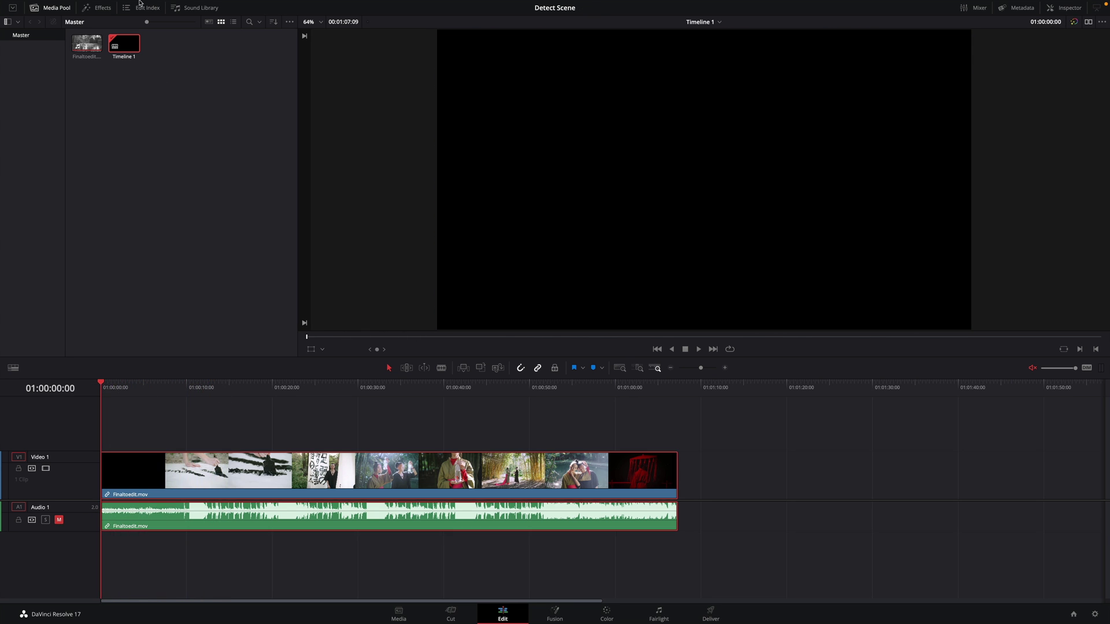
Run Timeline > Detect Scene Cuts on Finaltoedit.mov and scrub to check the resulting shots.
{"action": "left_click", "coordinate": [143, 5]}
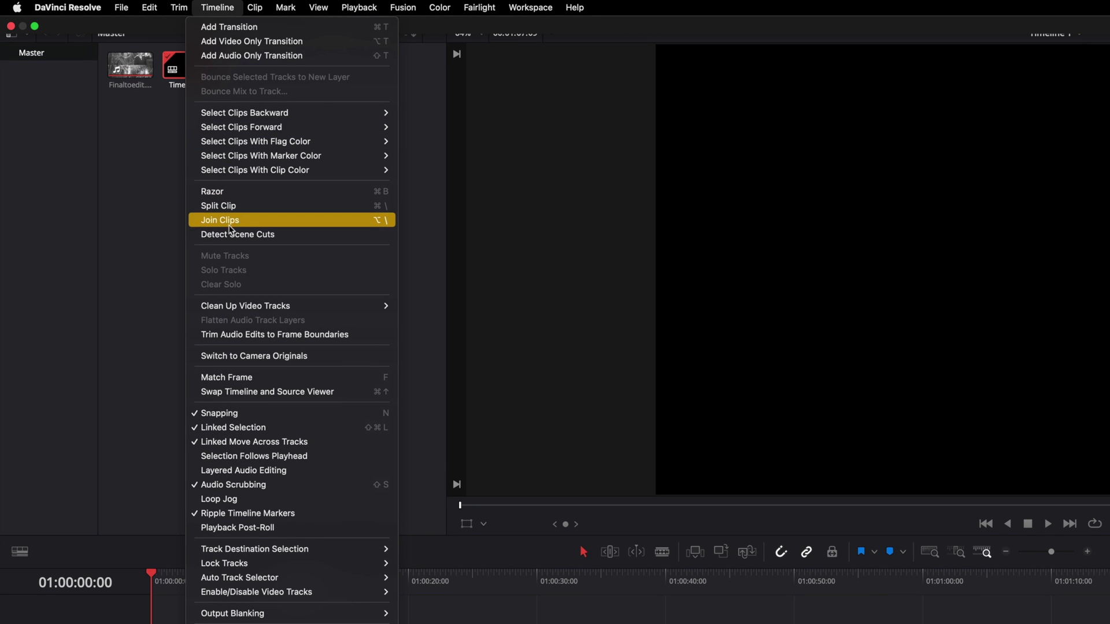
{"action": "left_click", "coordinate": [255, 240]}
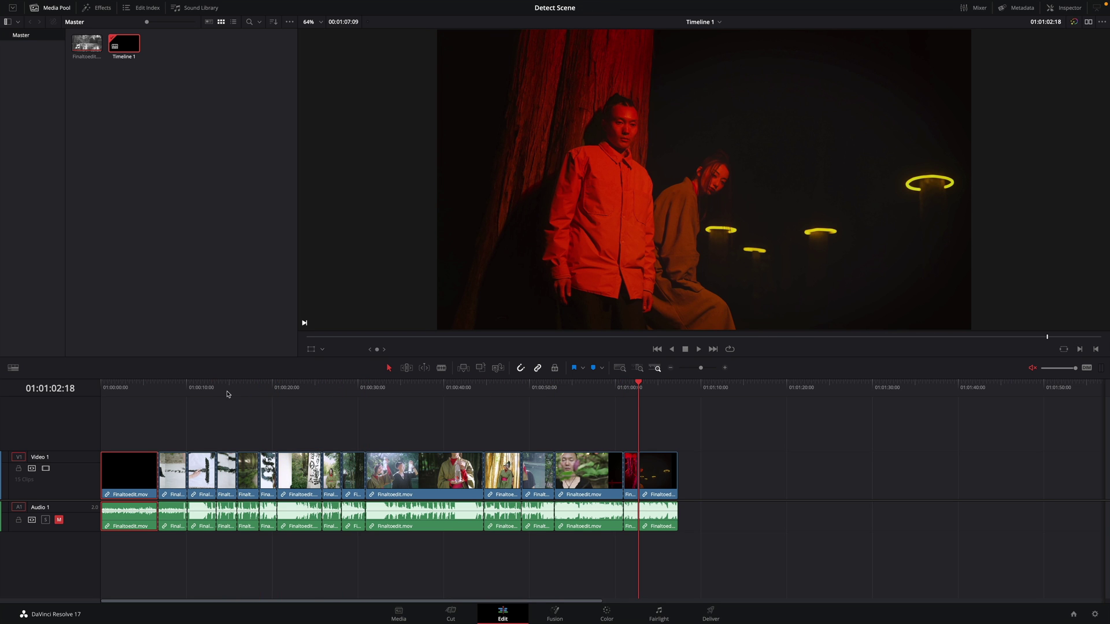
{"action": "left_click_drag", "start_coordinate": [167, 388], "coordinate": [183, 392]}
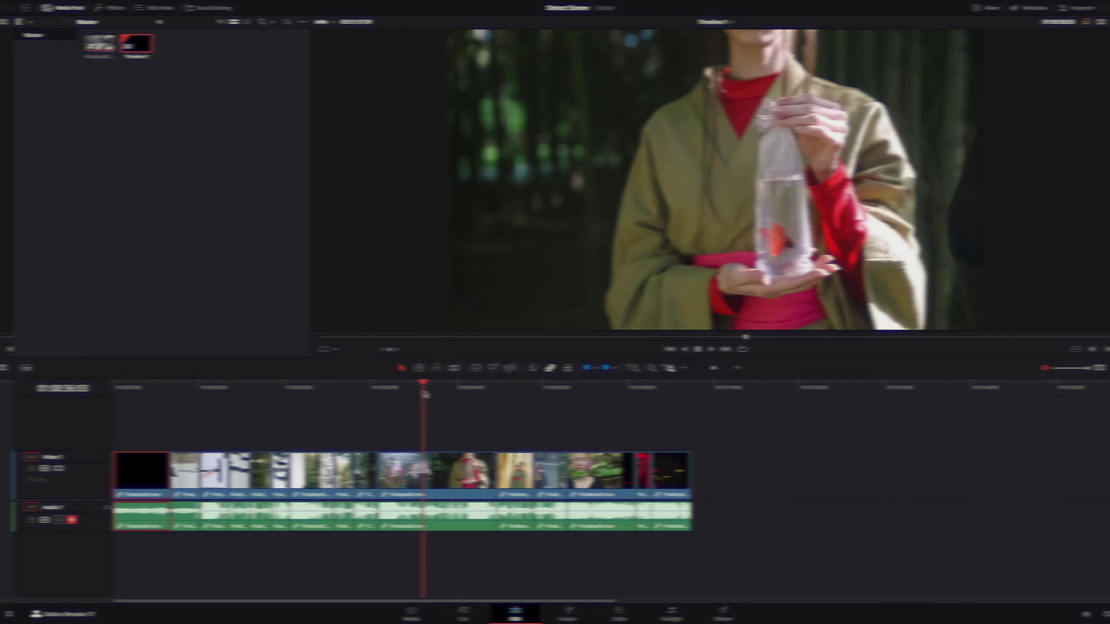
{"action": "mouse_move", "coordinate": [423, 397]}
{"action": "left_mouse_down"}
{"action": "mouse_move", "coordinate": [441, 400]}
{"action": "mouse_move", "coordinate": [377, 388]}
{"action": "mouse_move", "coordinate": [398, 394]}
{"action": "left_mouse_up"}
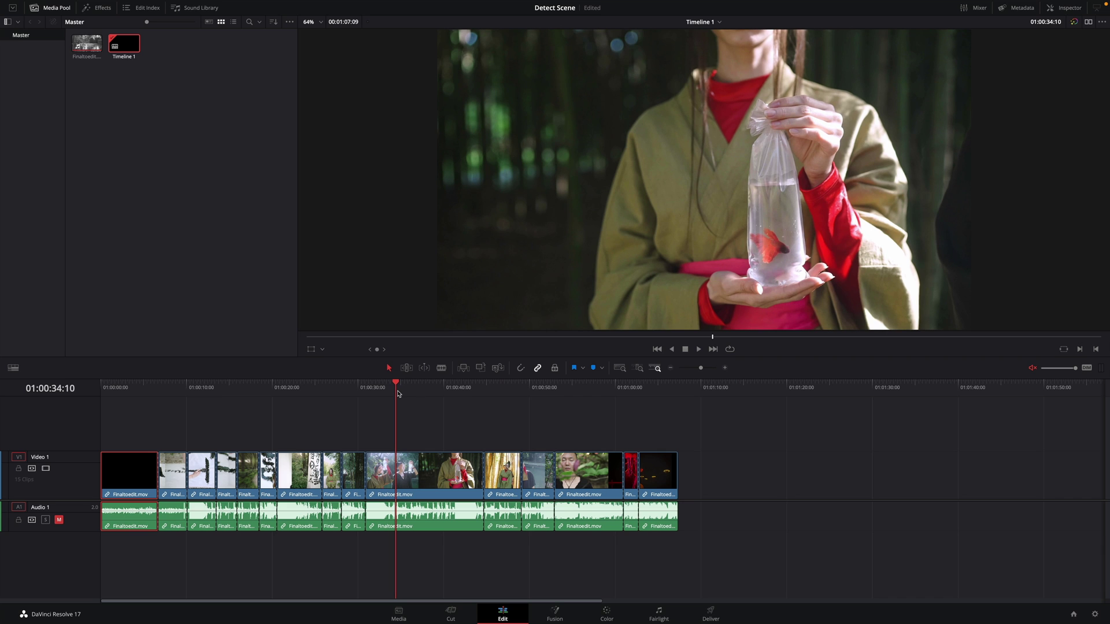
Split the clip at the missed shot change near 01:00:34 and check the new cut.
{"action": "left_click", "coordinate": [397, 481]}
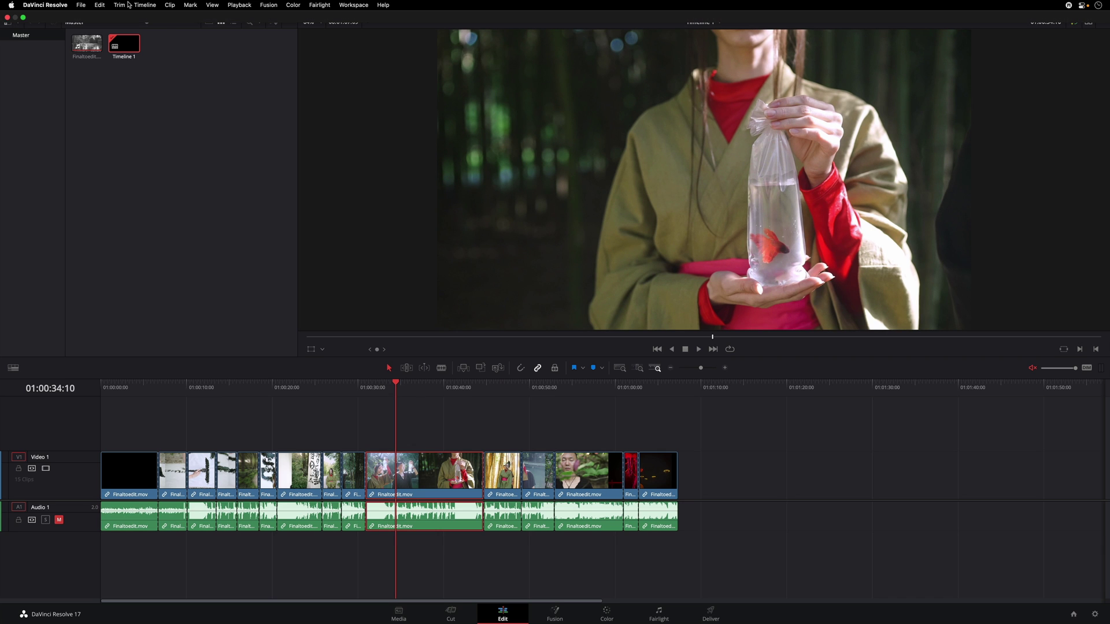
{"action": "left_click", "coordinate": [141, 6]}
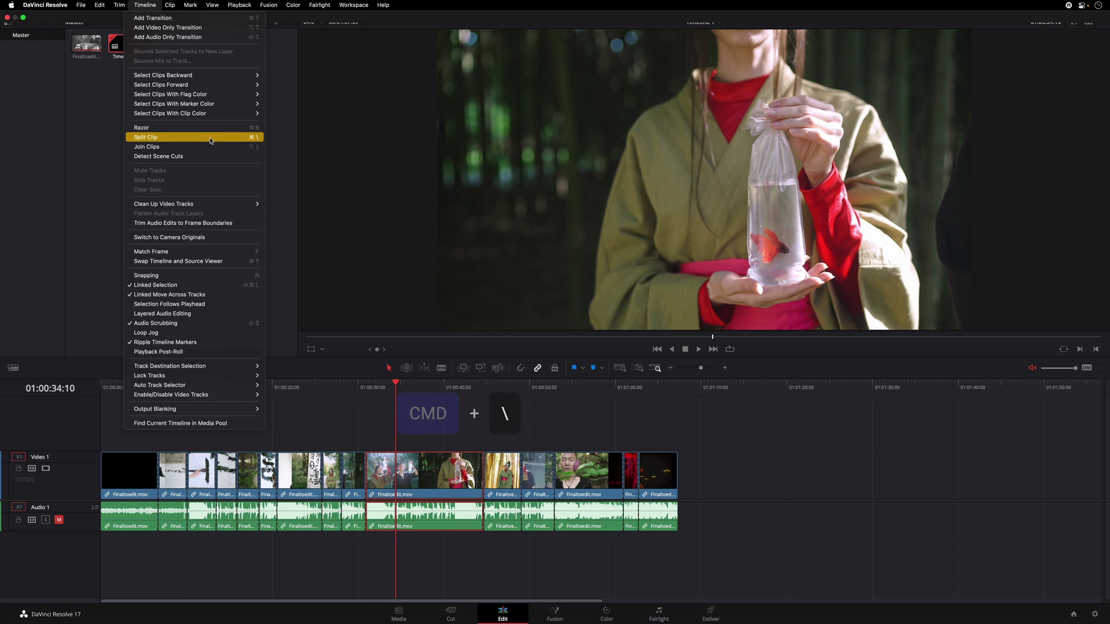
{"action": "left_click", "coordinate": [210, 141]}
{"action": "left_click_drag", "start_coordinate": [396, 385], "coordinate": [429, 392]}
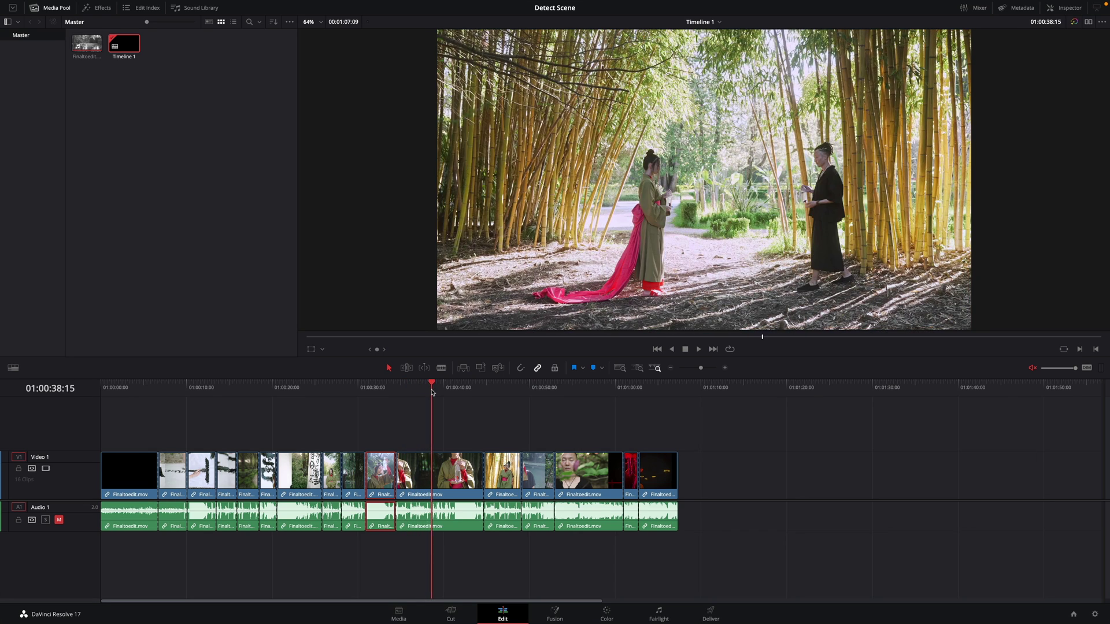
{"action": "left_click", "coordinate": [424, 475]}
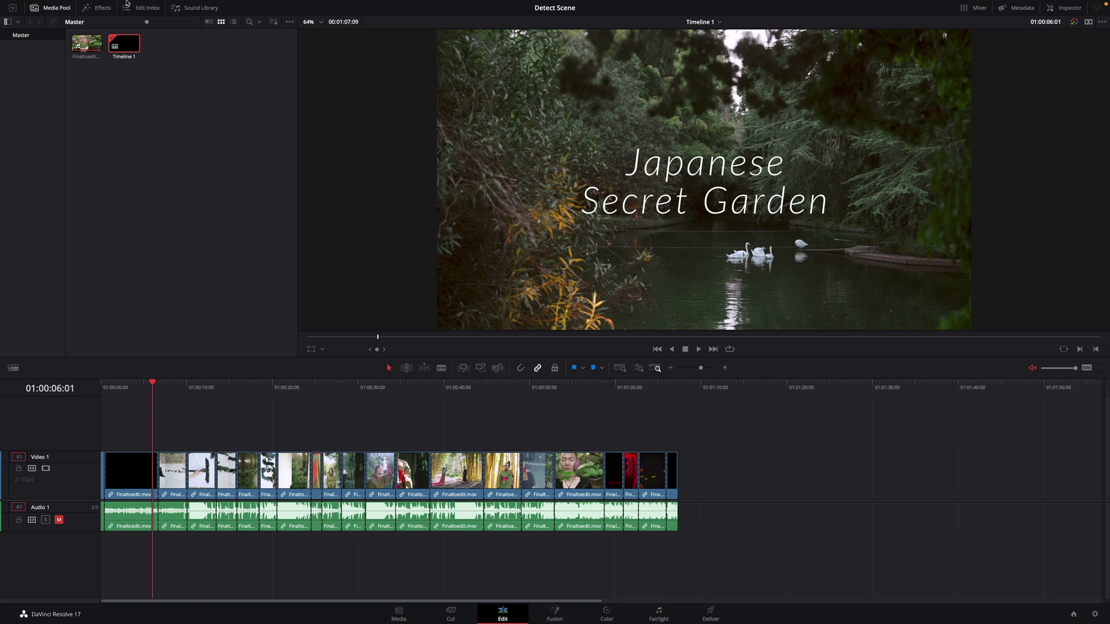
{"action": "left_click", "coordinate": [144, 4]}
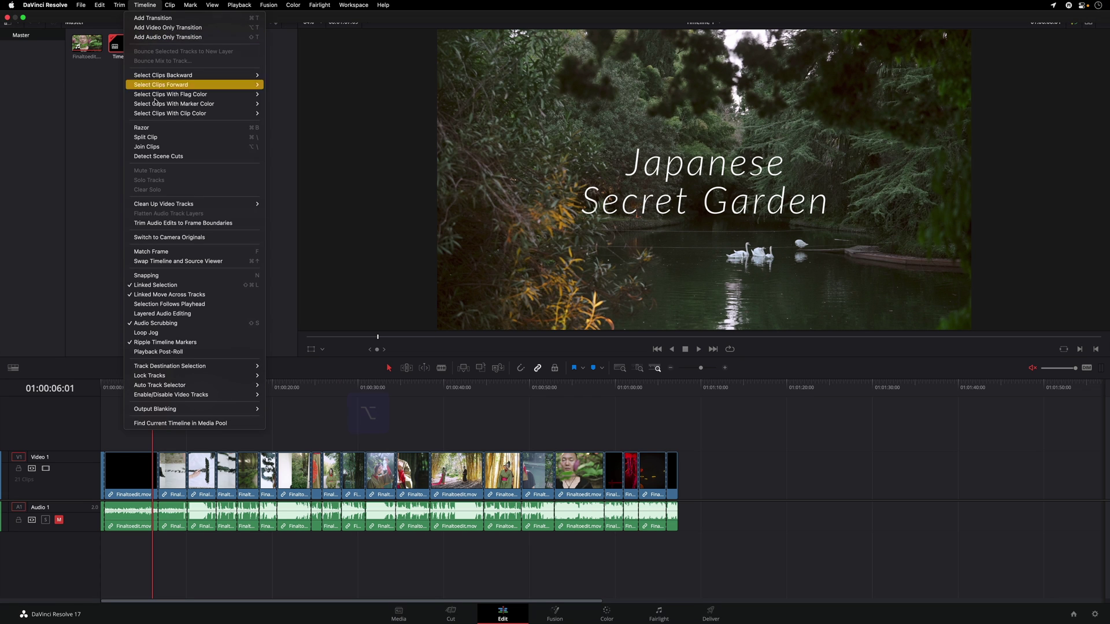
{"action": "left_click", "coordinate": [162, 149]}
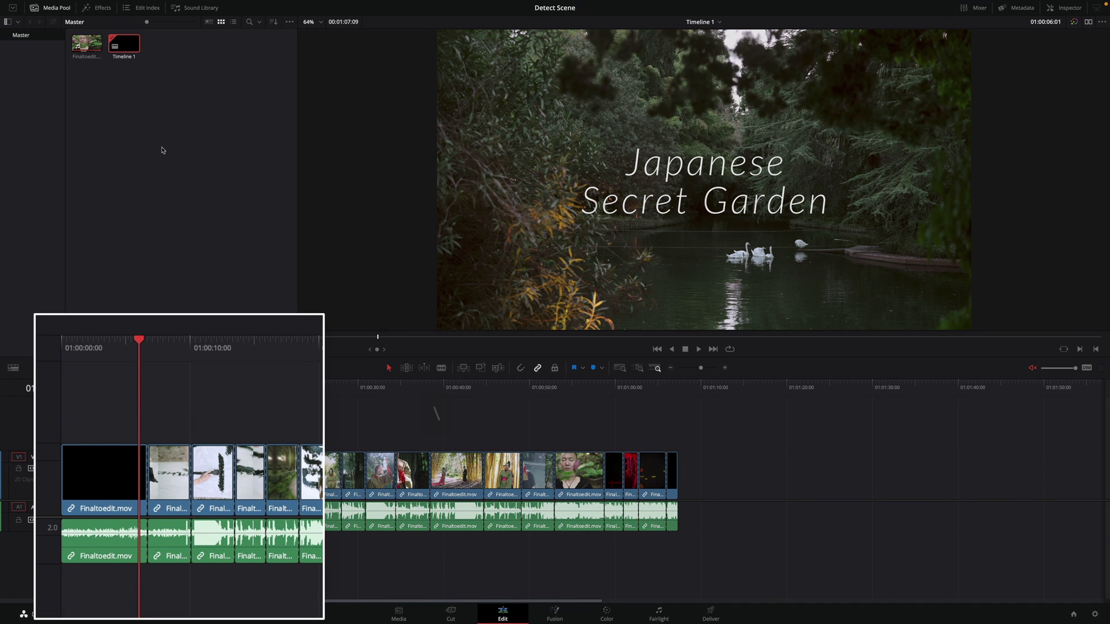
{"action": "key", "text": "ctrl+z"}
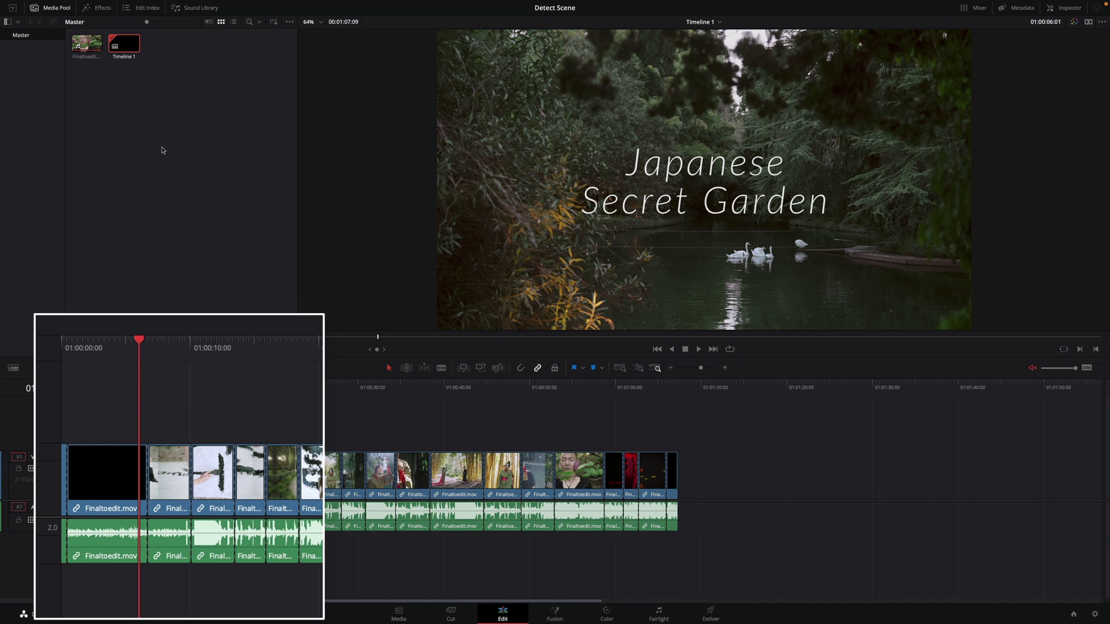
{"action": "left_click_drag", "start_coordinate": [137, 348], "coordinate": [159, 348]}
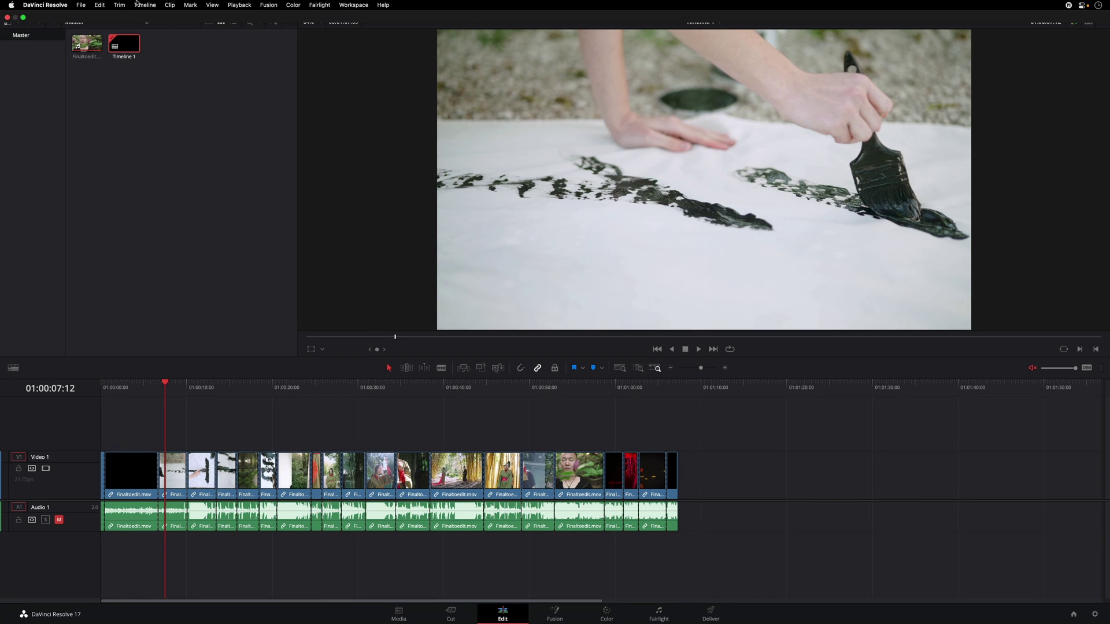
{"action": "left_click", "coordinate": [144, 4]}
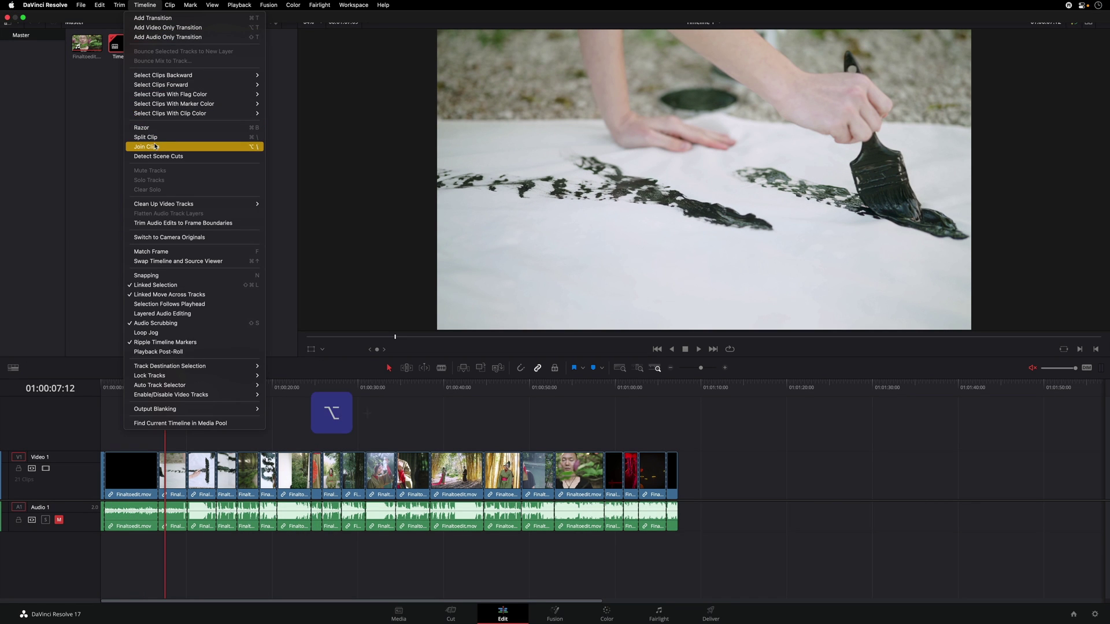
{"action": "key", "text": "alt+backslash"}
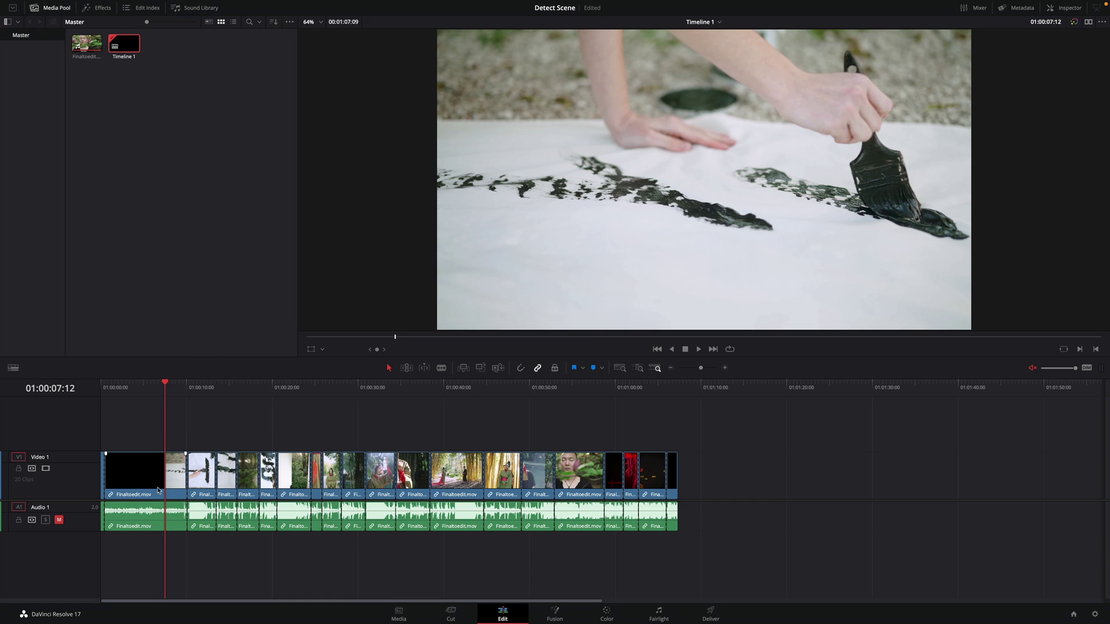
{"action": "key", "text": "ctrl+z"}
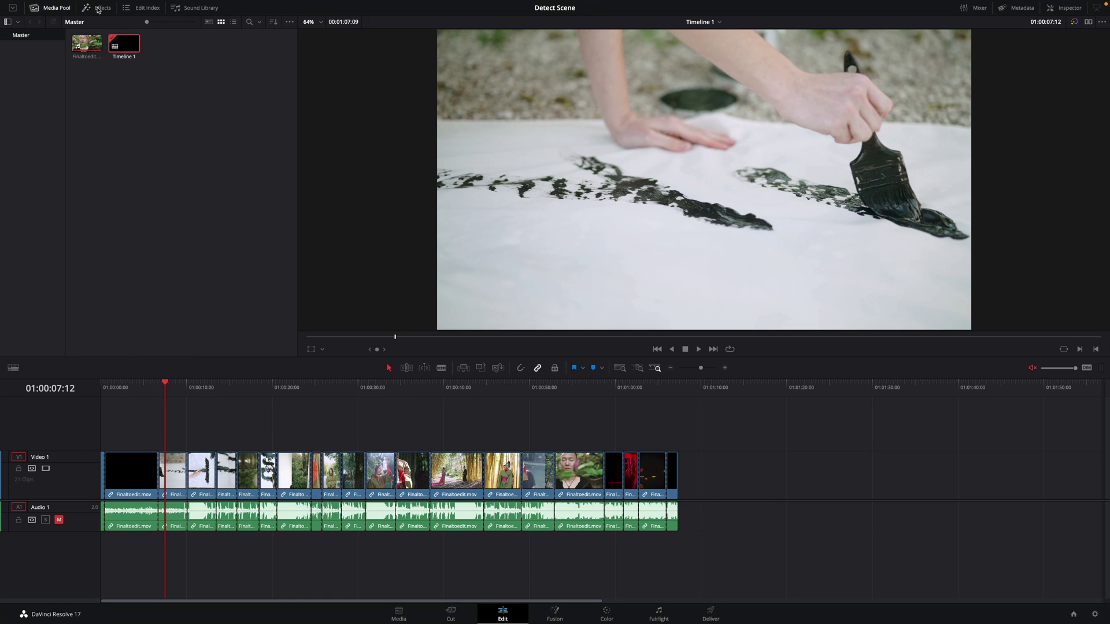
Place the mPathChallenge_Transition 03 brush transition on the first cut near 01:00:06 and preview it.
{"action": "left_click", "coordinate": [98, 7]}
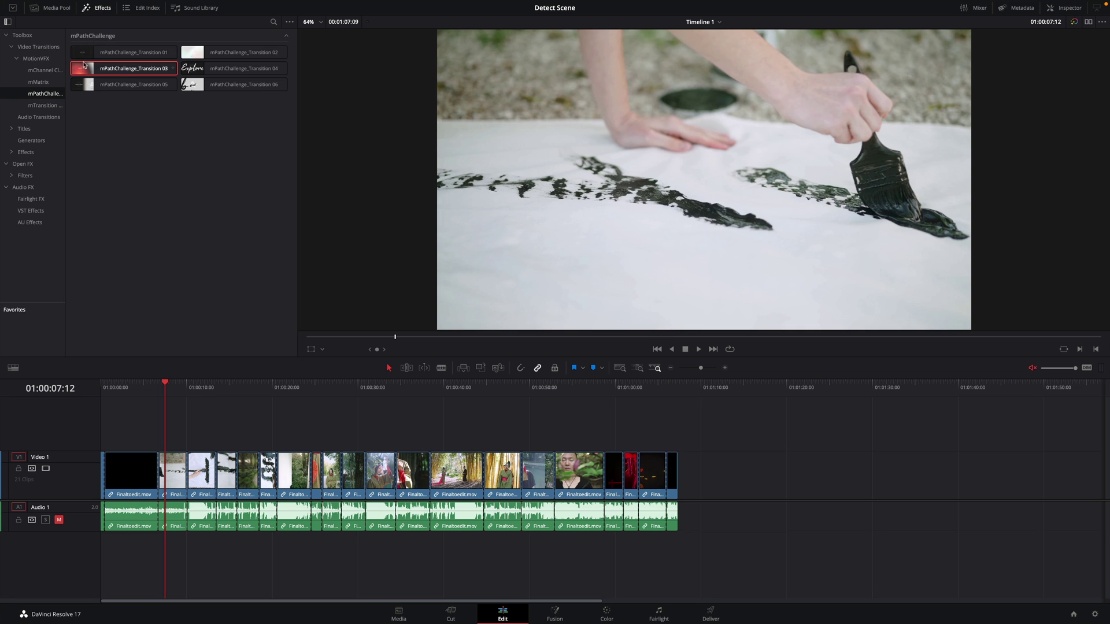
{"action": "left_click_drag", "start_coordinate": [153, 386], "coordinate": [163, 387]}
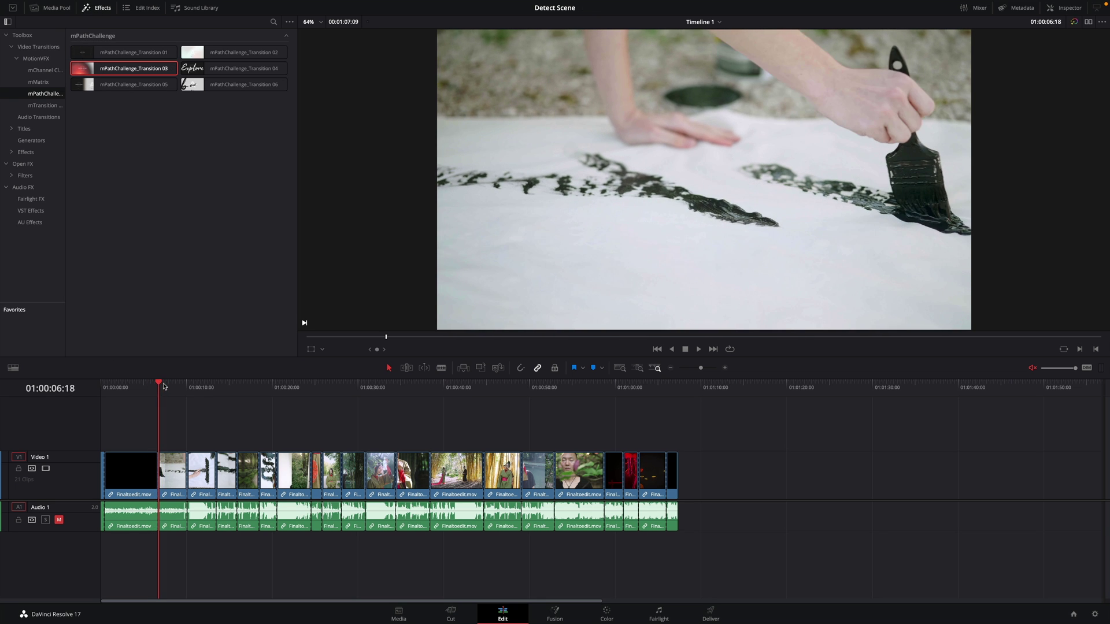
{"action": "mouse_move", "coordinate": [130, 67]}
{"action": "left_mouse_down"}
{"action": "mouse_move", "coordinate": [228, 404]}
{"action": "mouse_move", "coordinate": [156, 475]}
{"action": "left_mouse_up"}
{"action": "left_click", "coordinate": [148, 395]}
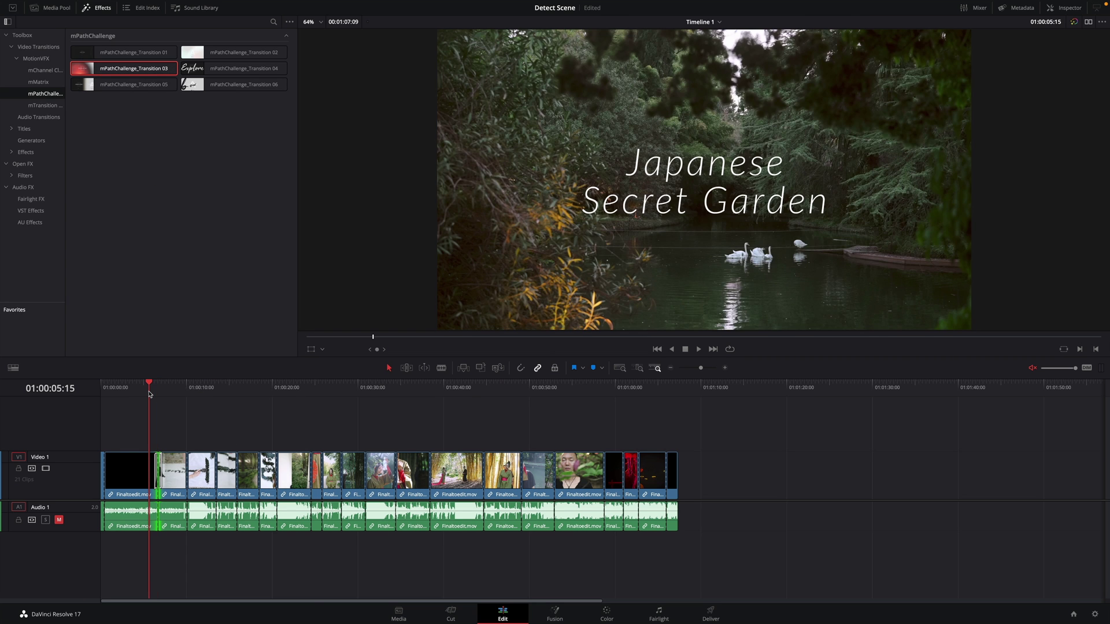
{"action": "key", "text": "space"}
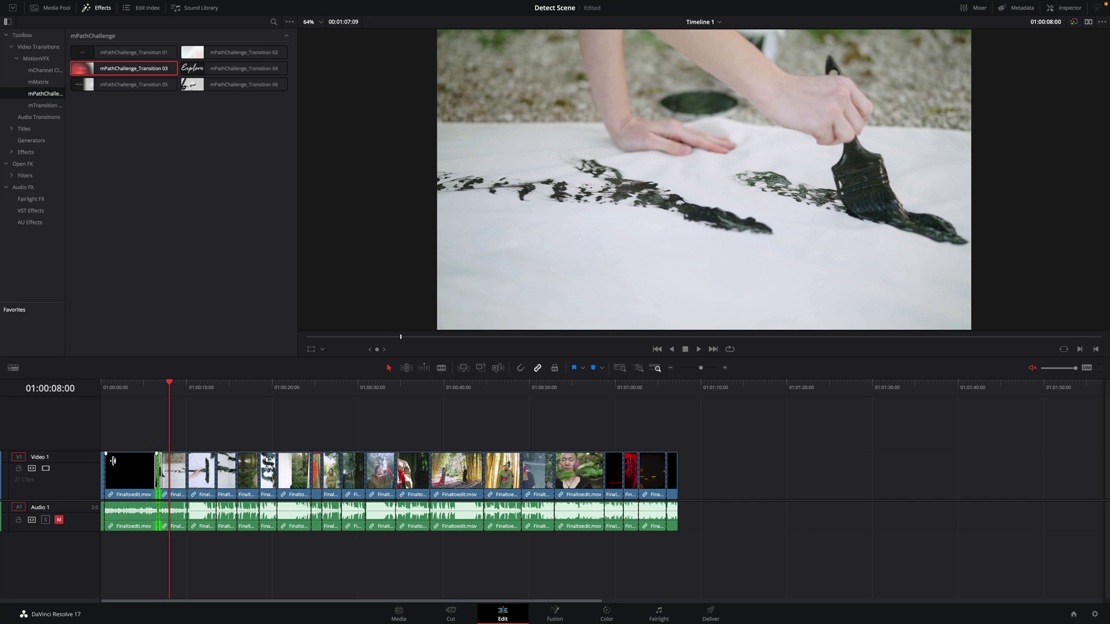
Give clip 11, the bamboo-forest shot, an S-shaped contrast curve, then return to the Edit page.
{"action": "left_click", "coordinate": [605, 614]}
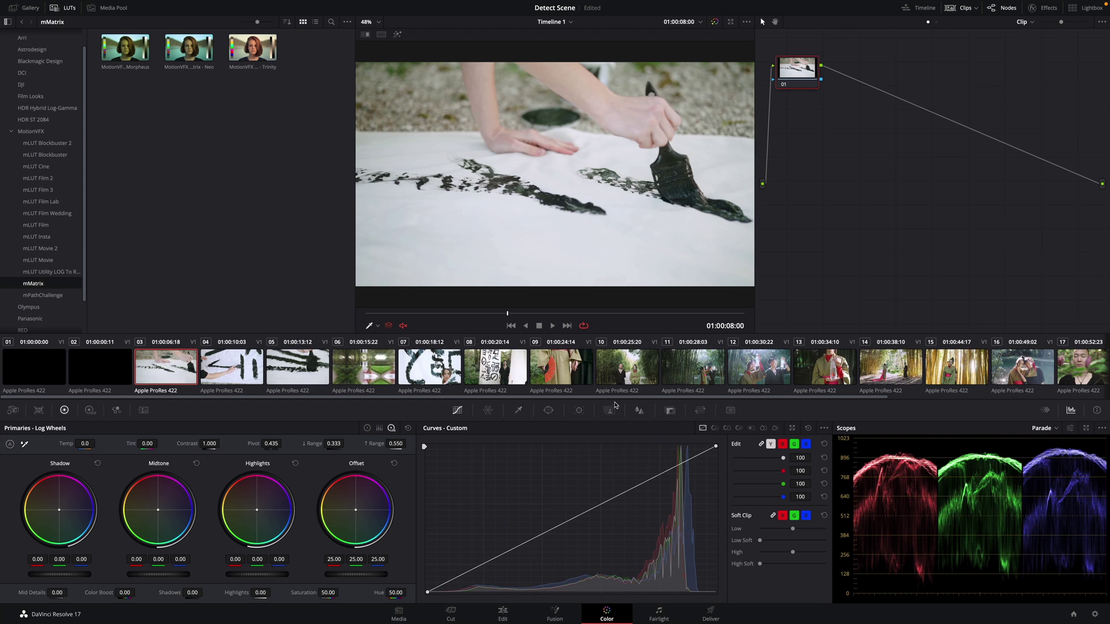
{"action": "left_click", "coordinate": [694, 368]}
{"action": "left_click_drag", "start_coordinate": [635, 490], "coordinate": [626, 471]}
{"action": "left_click_drag", "start_coordinate": [484, 560], "coordinate": [482, 577]}
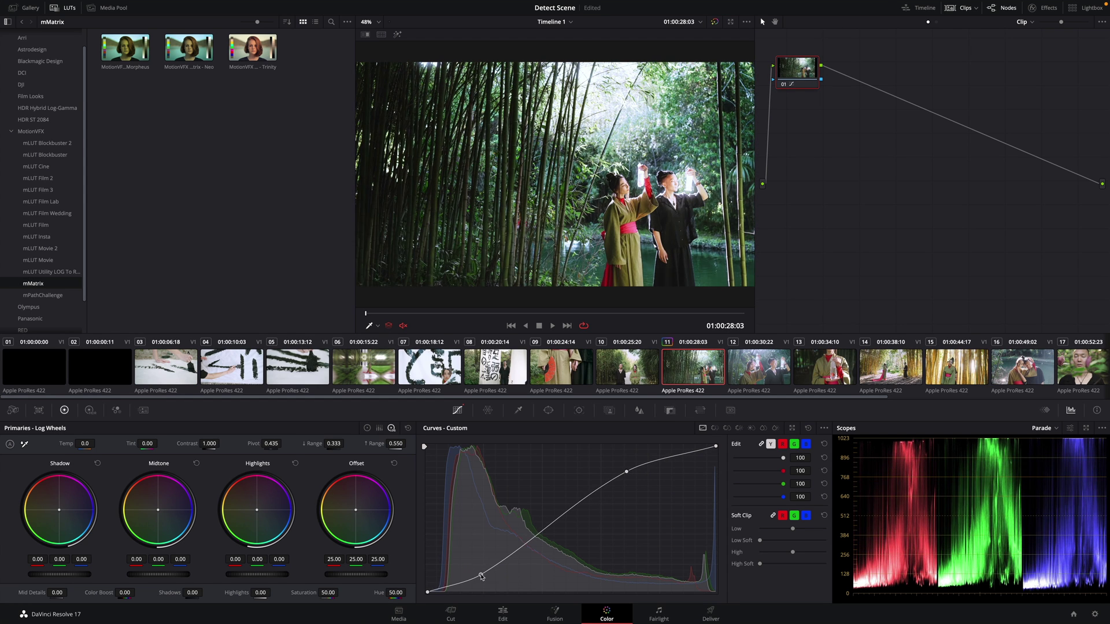
{"action": "left_click", "coordinate": [502, 614]}
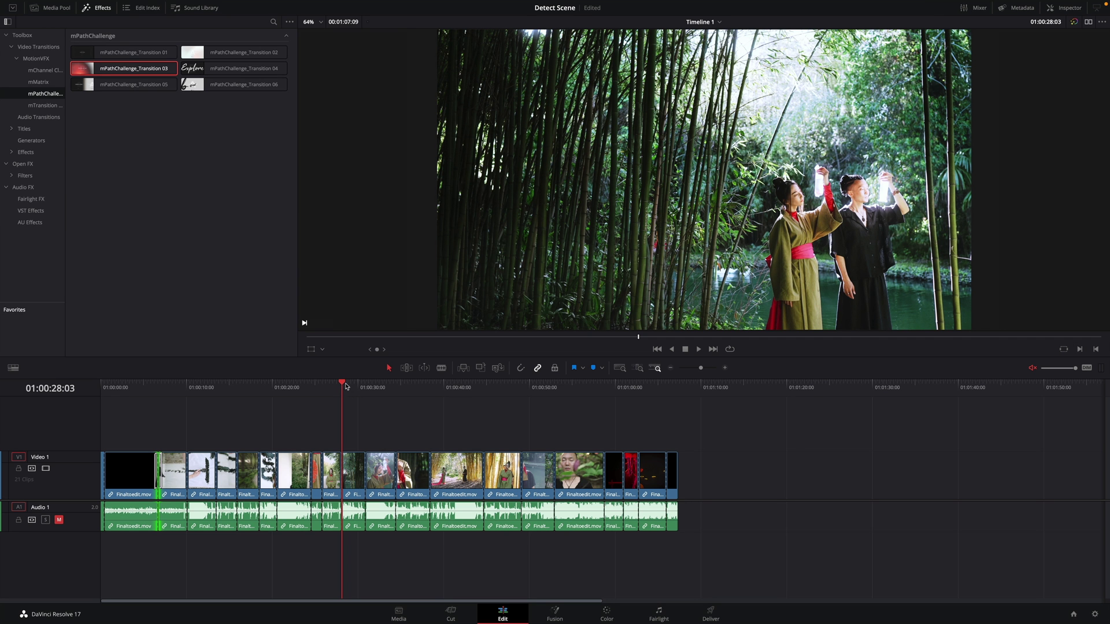